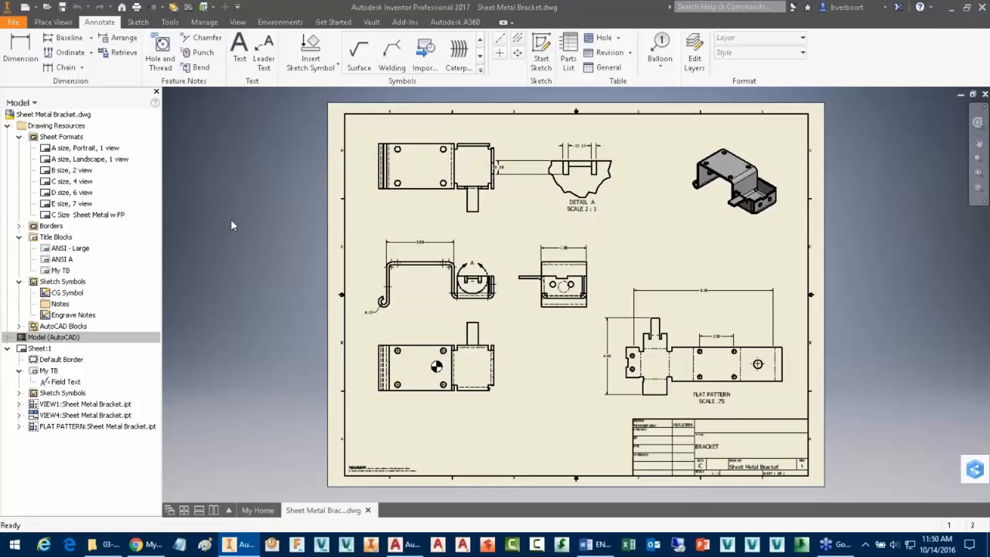
- Close the Sheet Metal Bracket.dwg drawing and save its changes
left_click(984, 94)
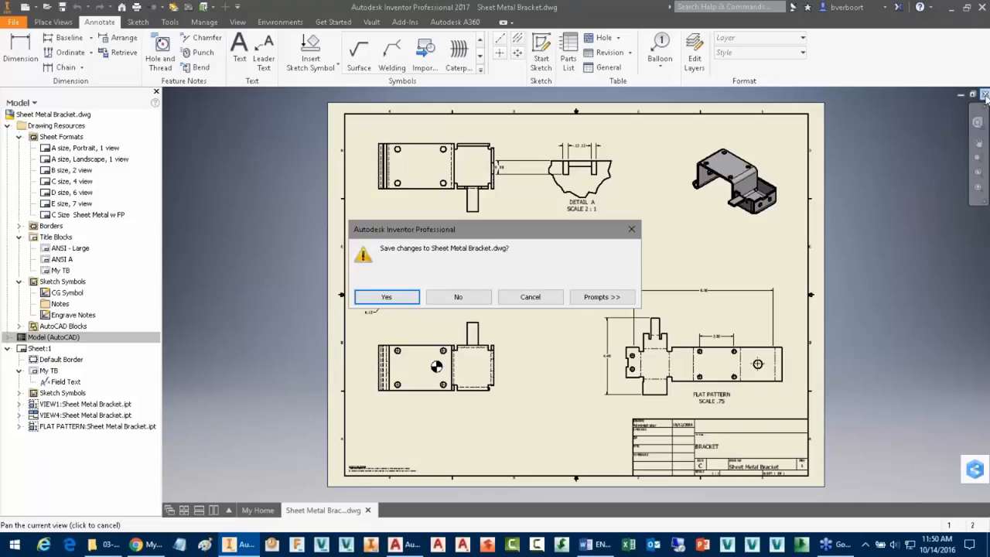
left_click(399, 298)
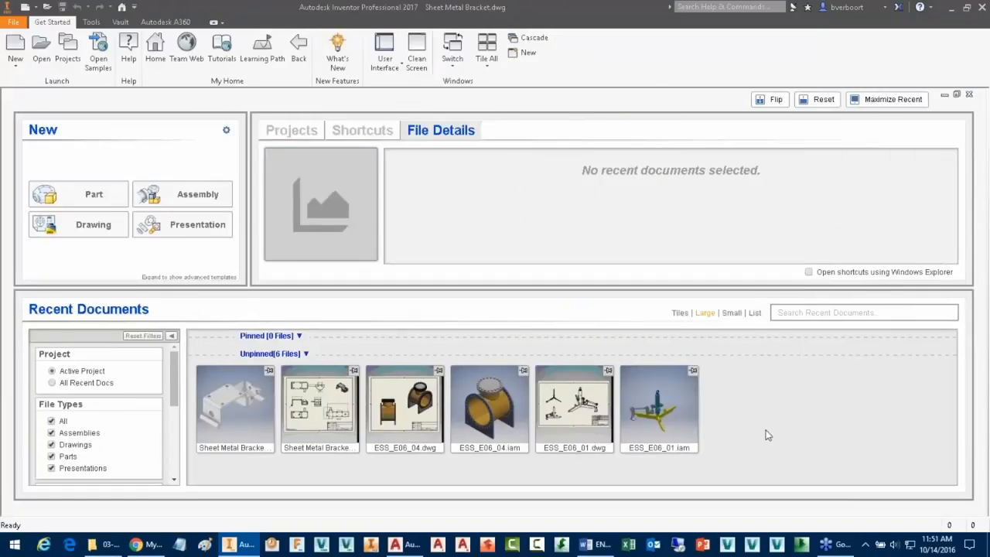
- Review the English and Metric template folders offered for creating a new file, then leave without creating one
left_click(25, 7)
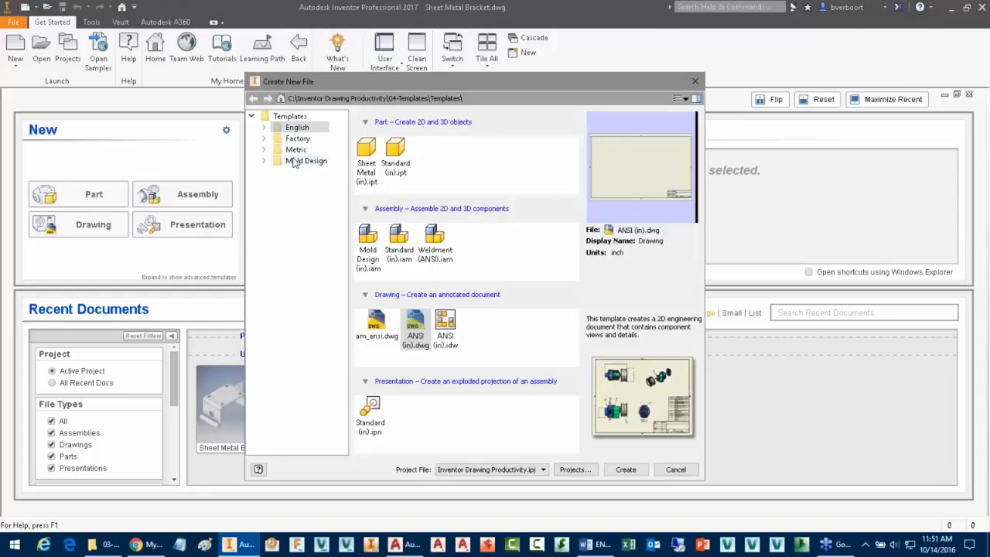
left_click(301, 129)
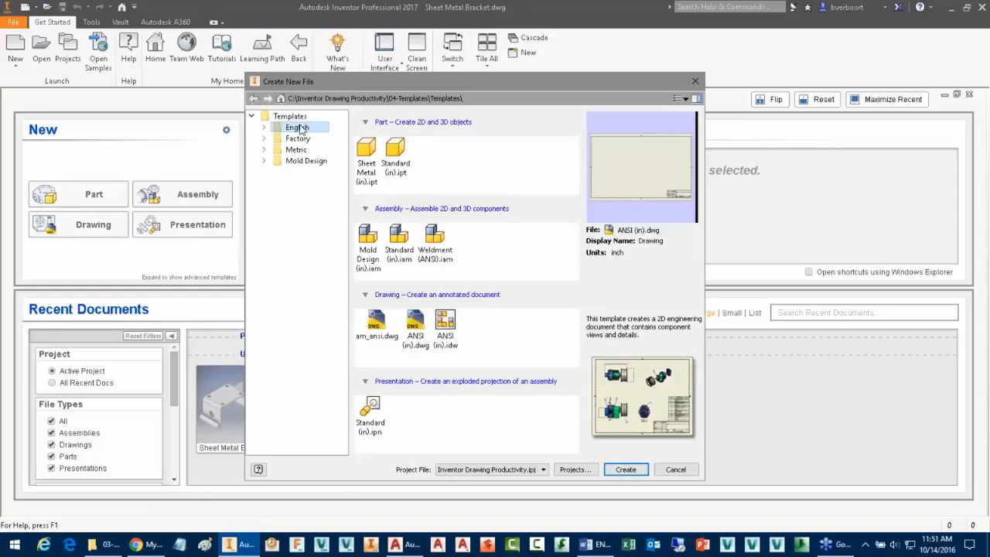
left_click(296, 150)
left_click(298, 128)
left_click(295, 149)
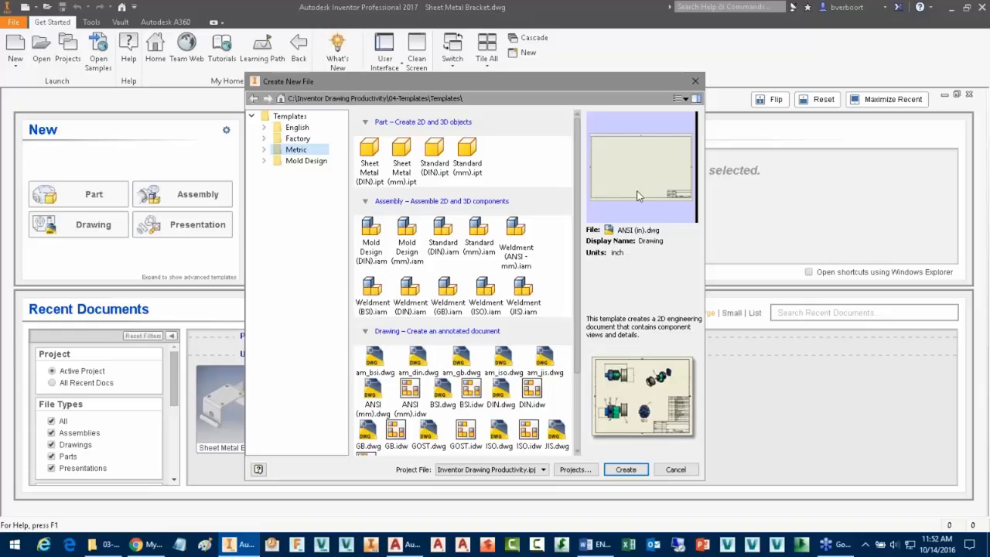
left_click(695, 82)
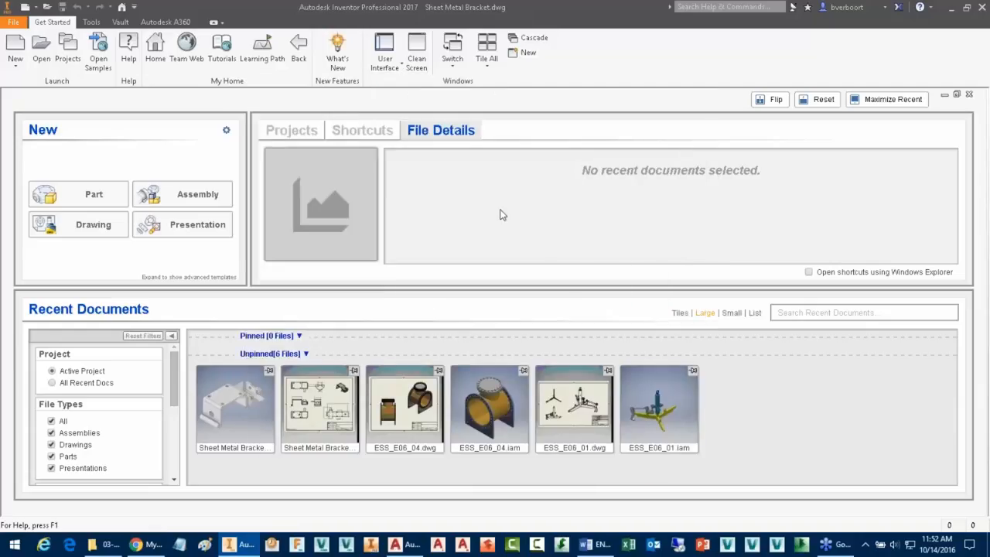
- Switch to File Explorer, view the 04-Templates folder of Inventor Drawing Productivity, and close the window
left_click(111, 541)
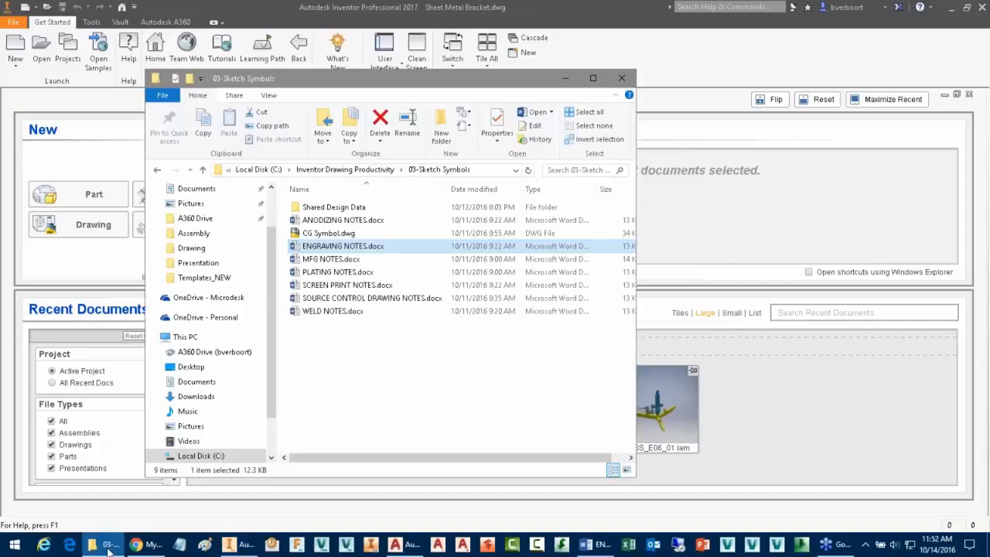
left_click(389, 175)
double_click(332, 246)
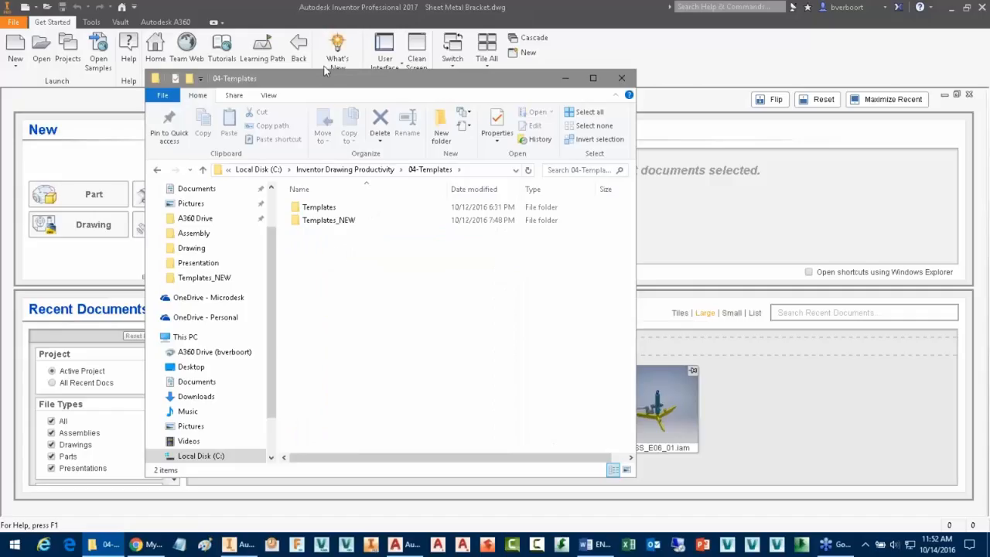
left_click_drag(326, 77, 386, 80)
left_click(381, 209)
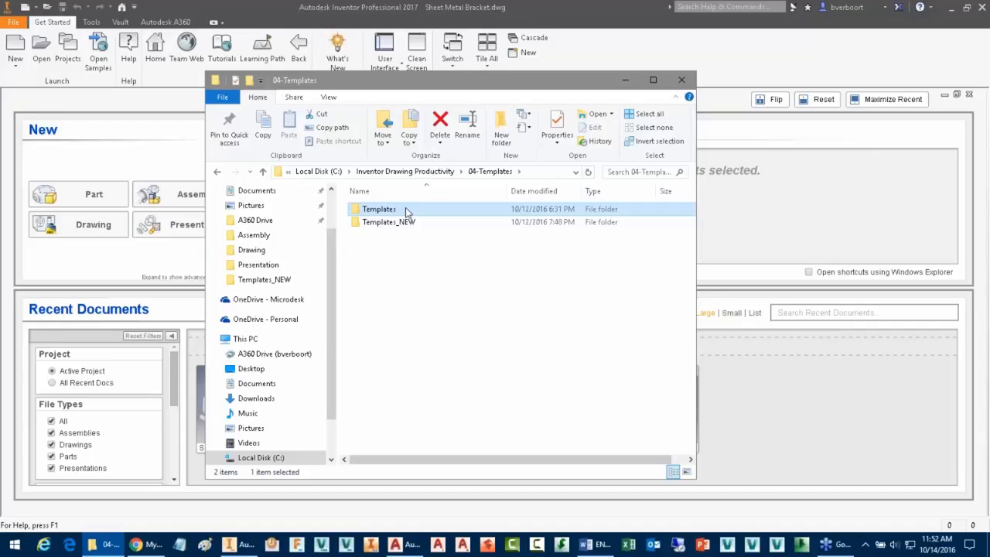
left_click(682, 80)
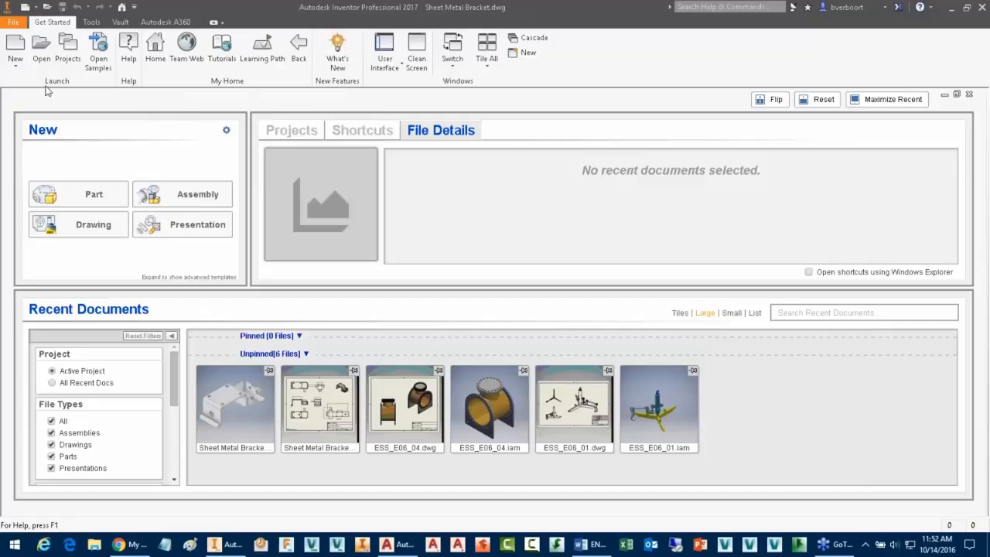
- Check the Folder Options paths of the Inventor Drawing Productivity project, then close the project settings
left_click(65, 50)
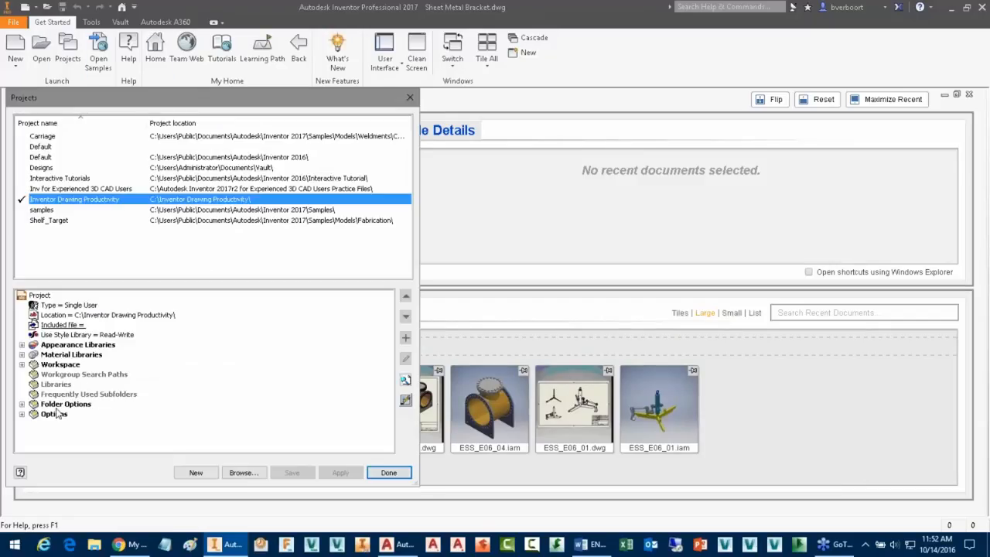
left_click(22, 404)
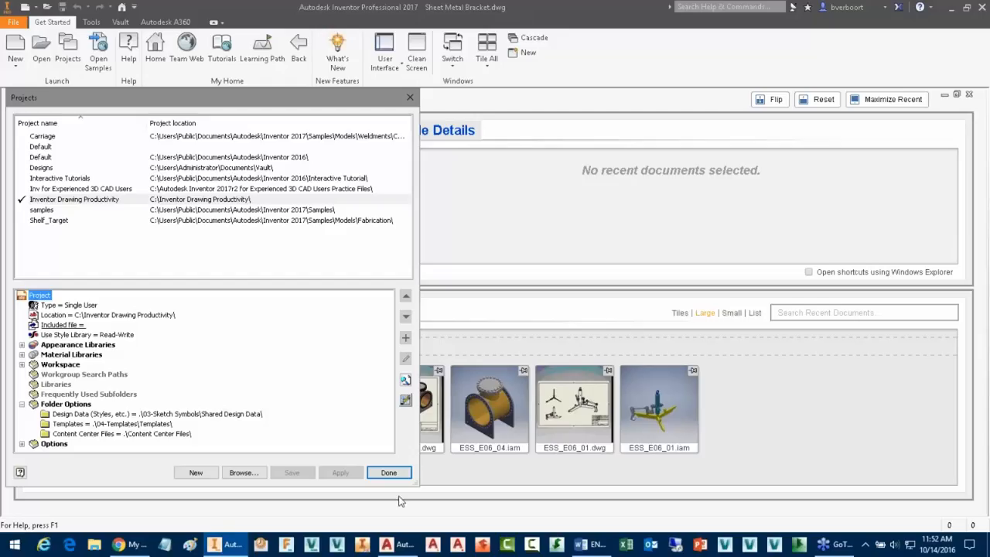
left_click(391, 474)
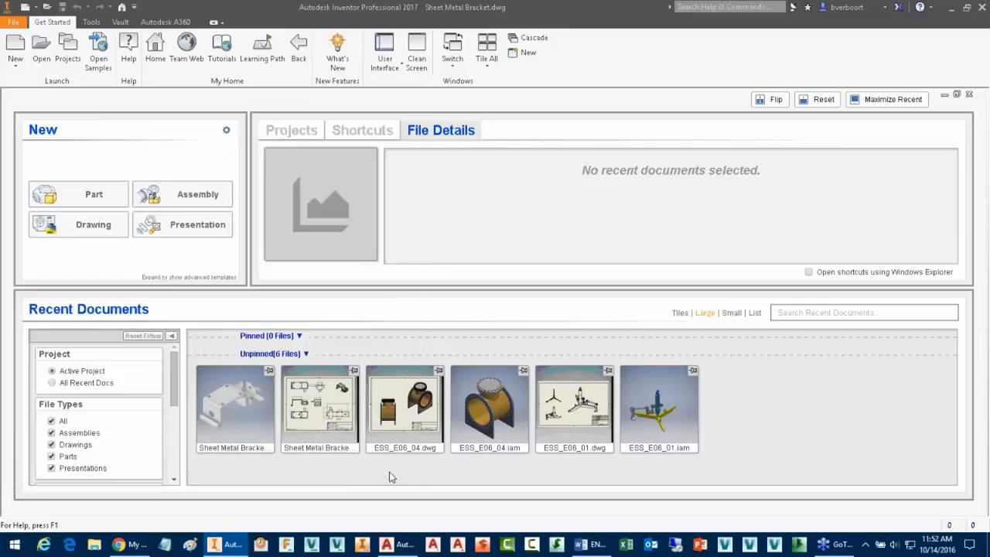
- Open File Explorer and browse to the 04-Templates folder inside Inventor Drawing Productivity on Local Disk (C:)
left_click(94, 546)
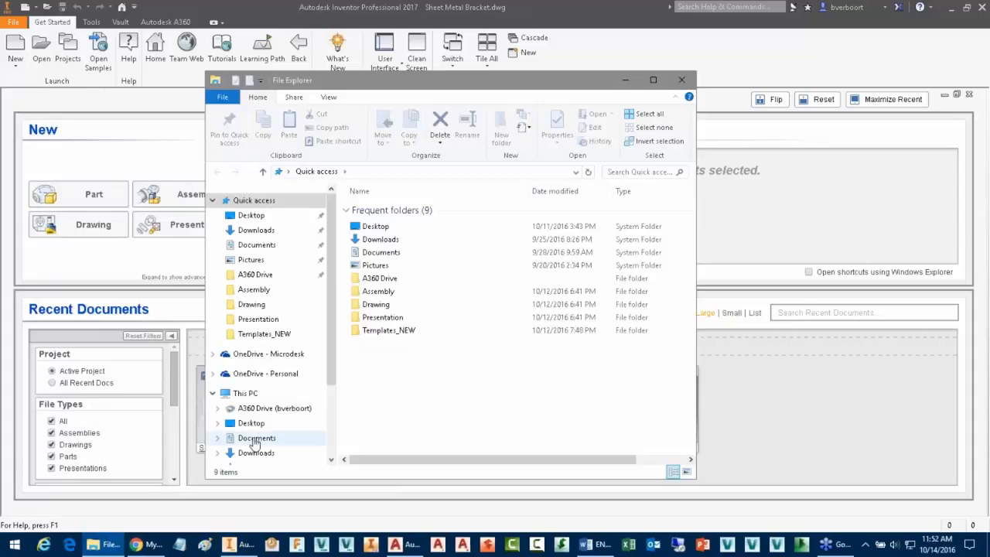
left_click(248, 396)
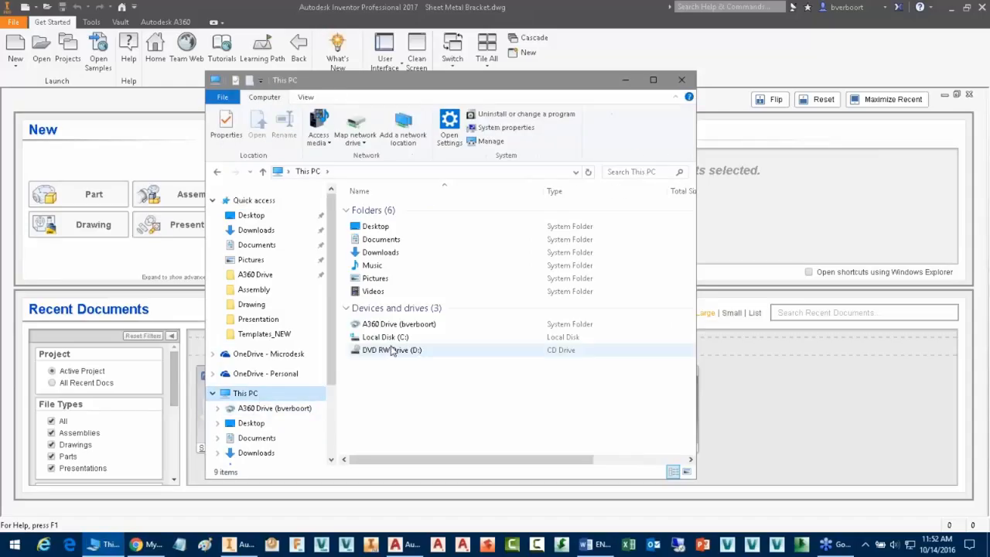
double_click(386, 336)
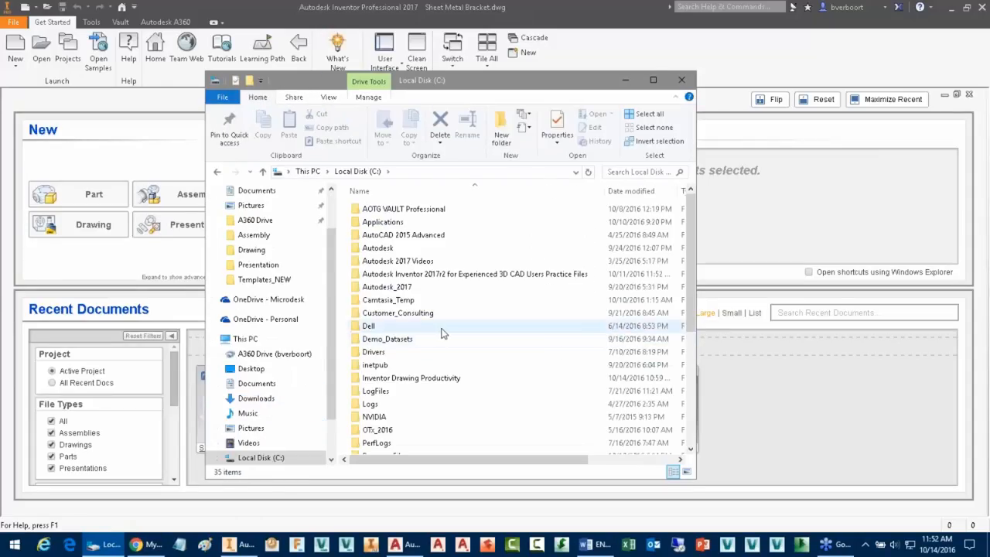
double_click(421, 379)
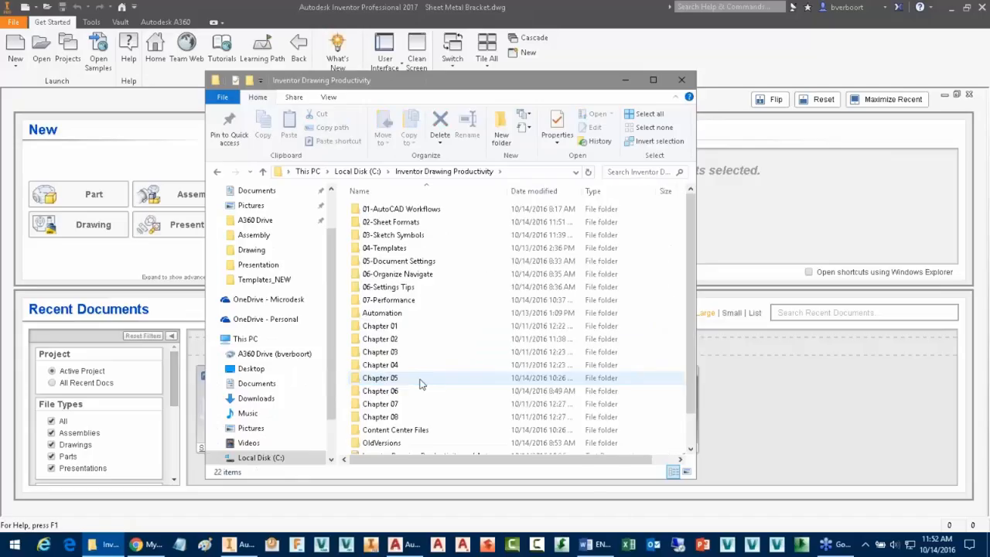
double_click(390, 247)
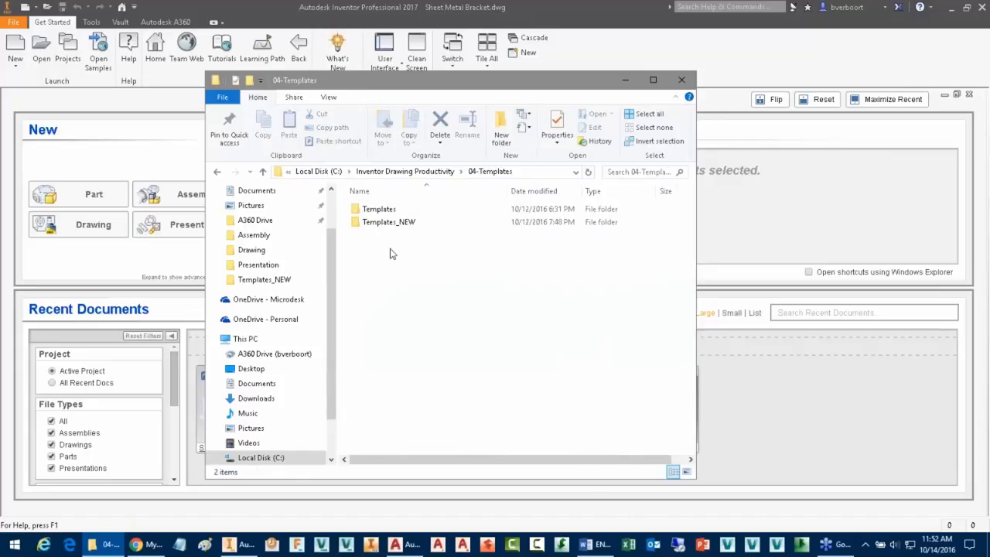
- Look through the Templates folder and its English subfolder, then return to the Templates folder
left_click(379, 211)
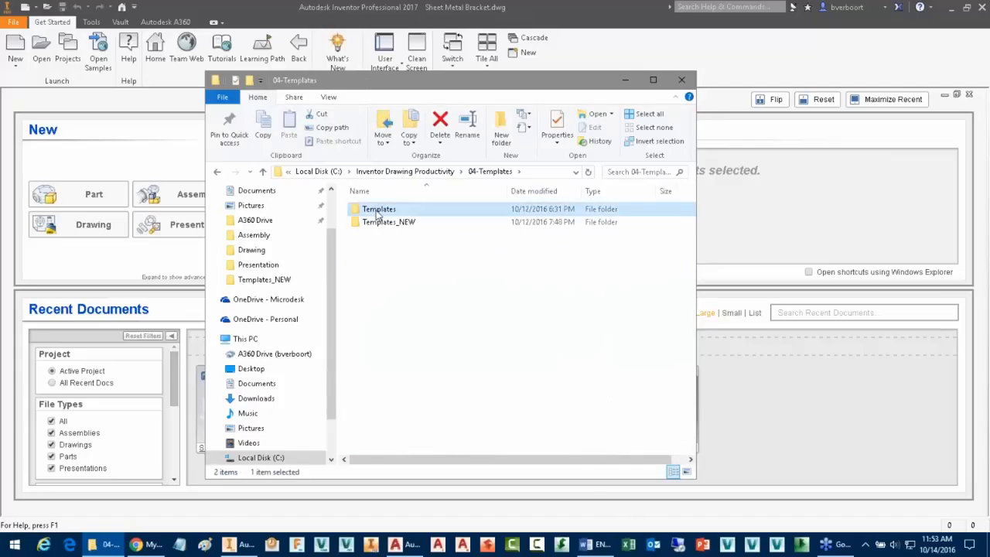
double_click(379, 214)
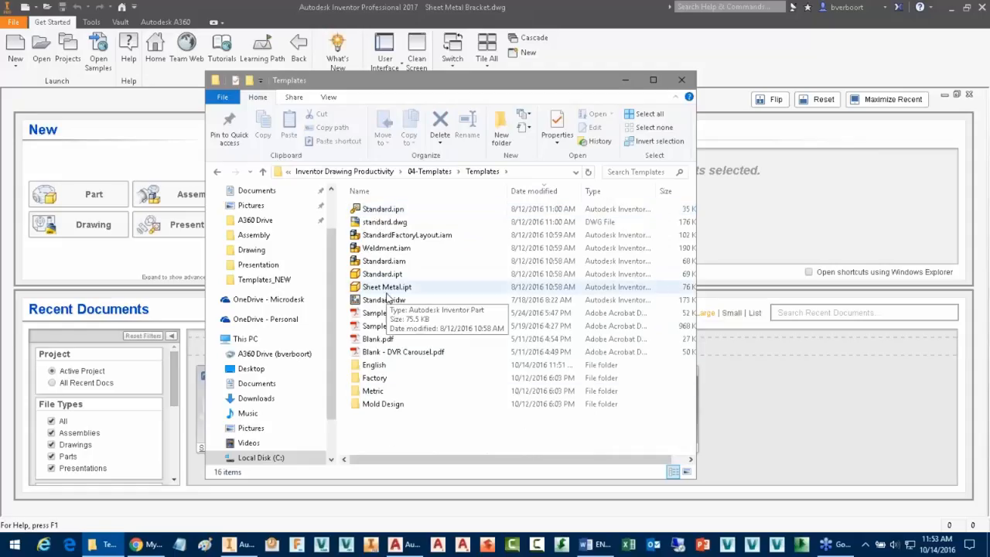
double_click(374, 365)
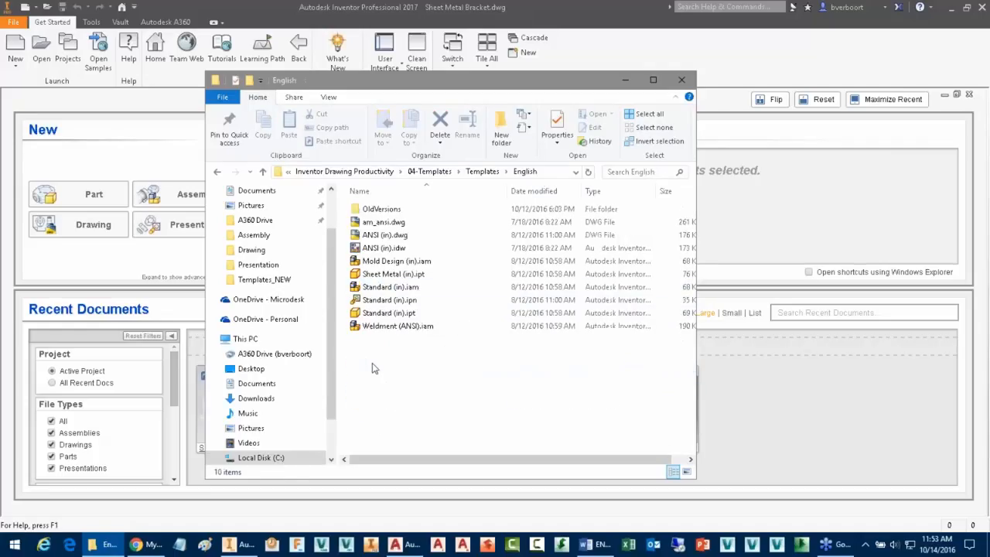
left_click(370, 171)
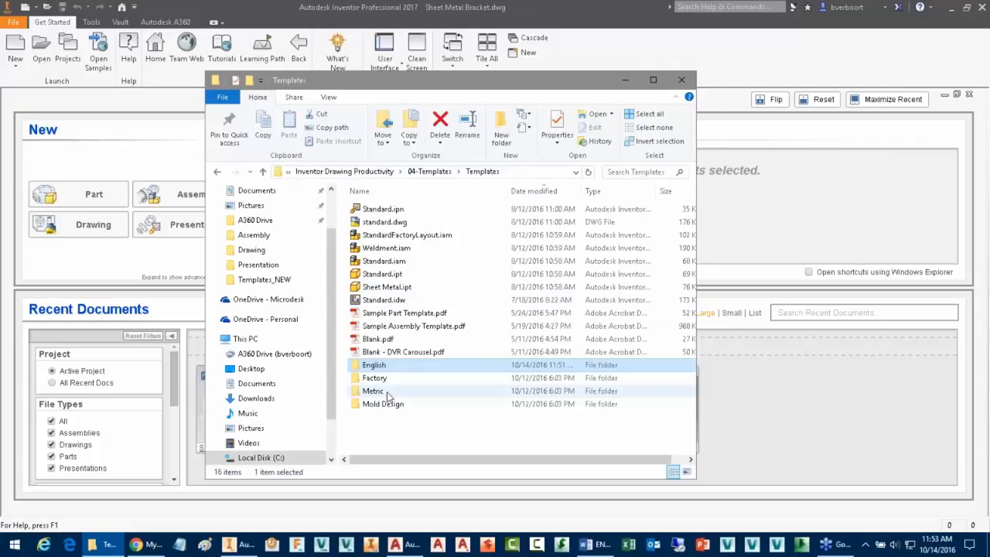
left_click(380, 421)
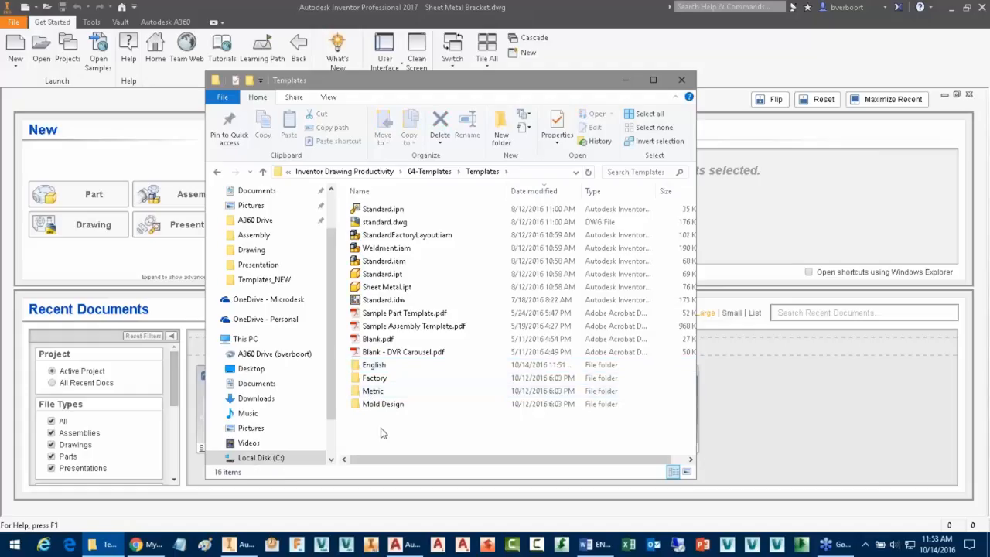
- Open the Templates_NEW folder within 04-Templates and examine the weldment templates in its Assembly subfolder
left_click(429, 171)
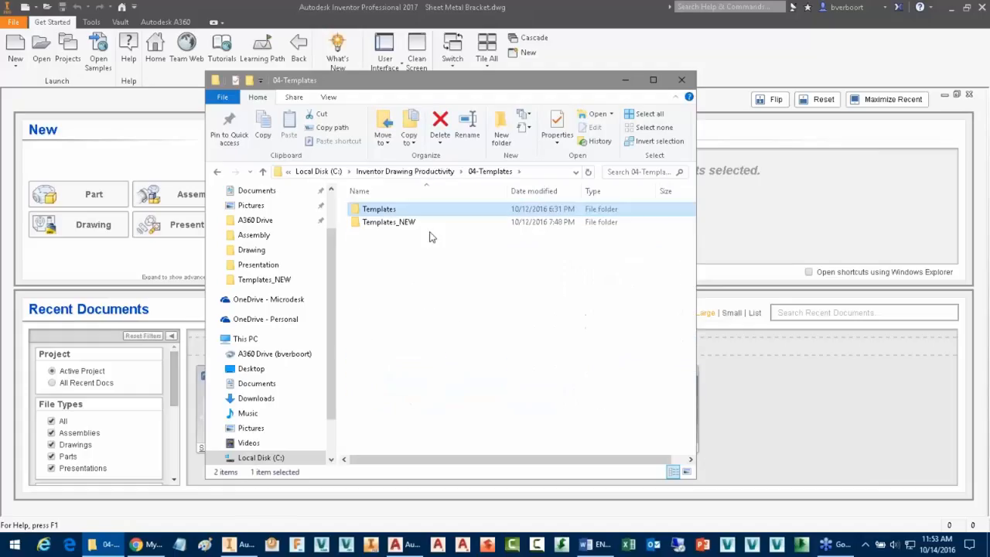
double_click(377, 223)
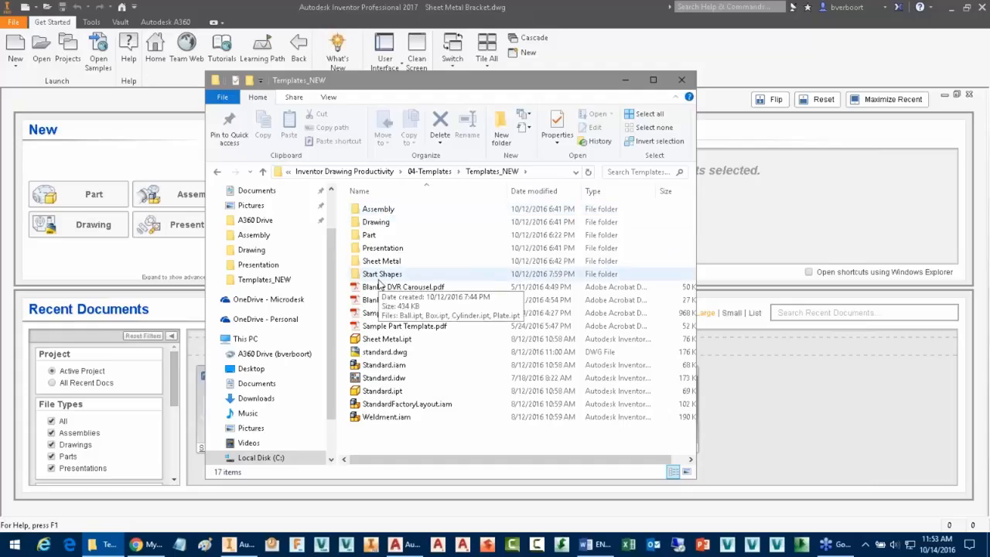
left_click(382, 212)
double_click(384, 212)
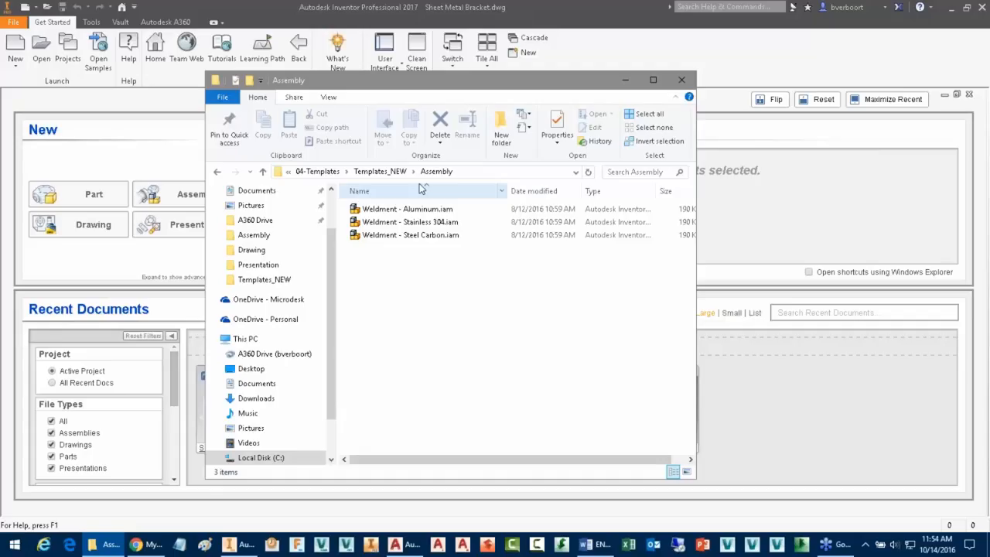
left_click(379, 171)
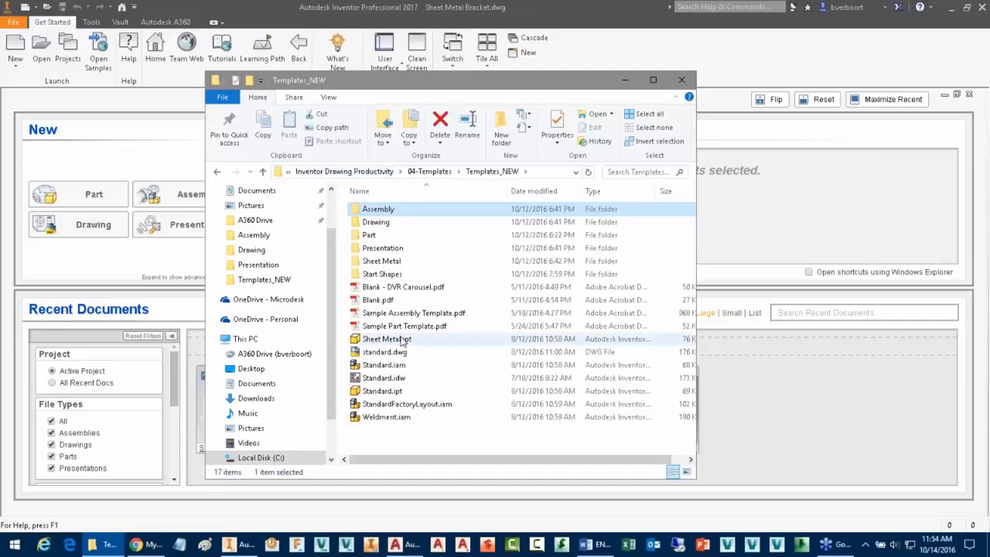
- Examine the drawing templates in the Drawing subfolder, including General Arrangement.dwg, Machined.dwg, Sheet Metal.dwg and Sales Catalog.dwg
double_click(391, 224)
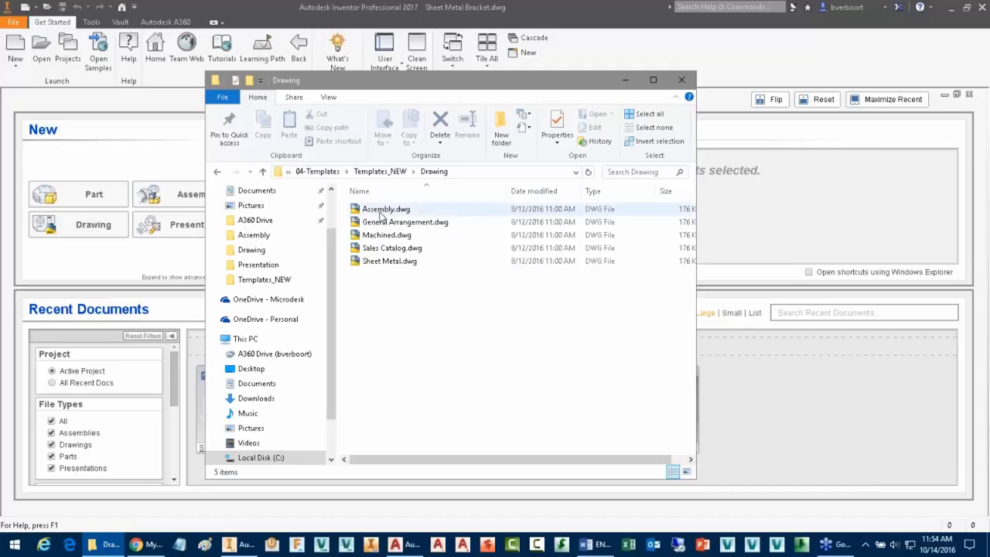
mouse_move(380, 215)
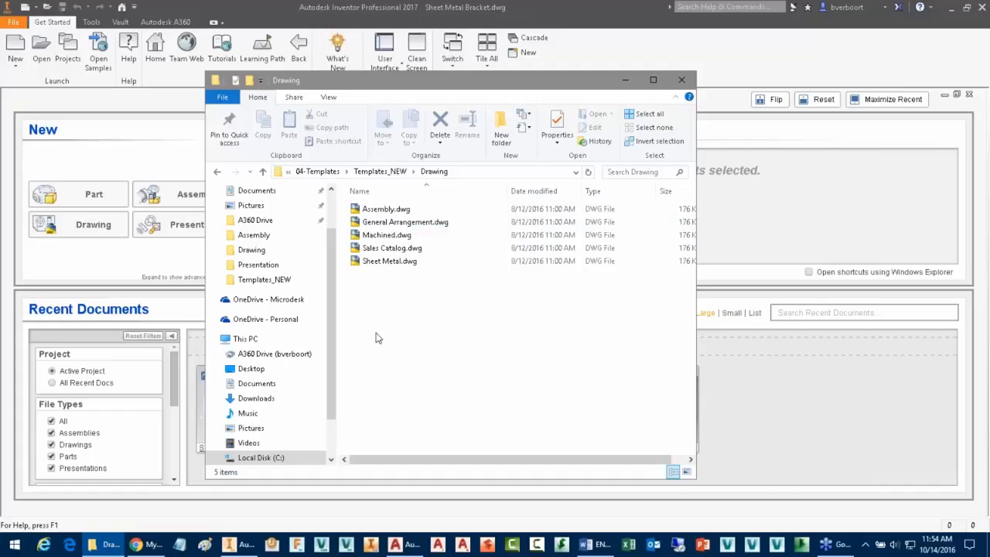
left_click(423, 225)
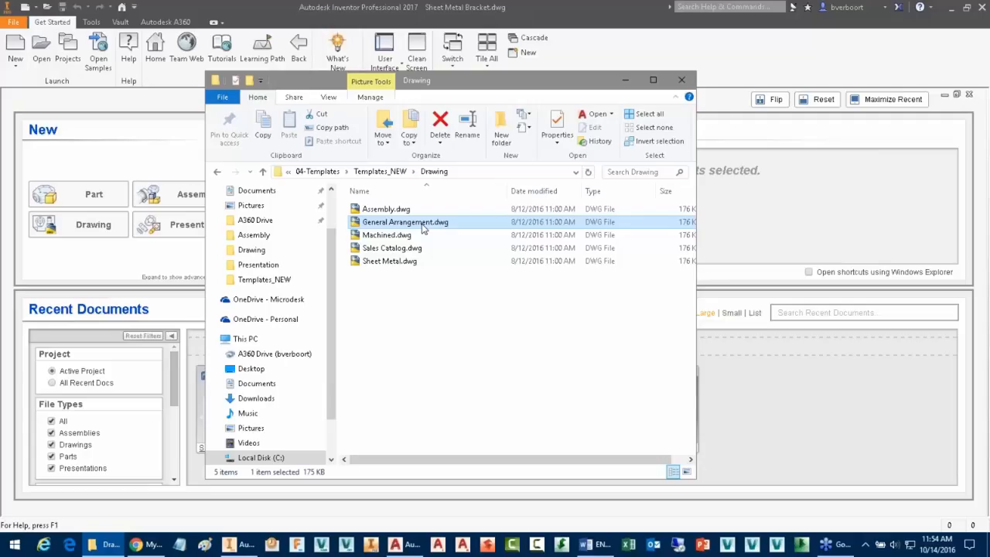
left_click(398, 236)
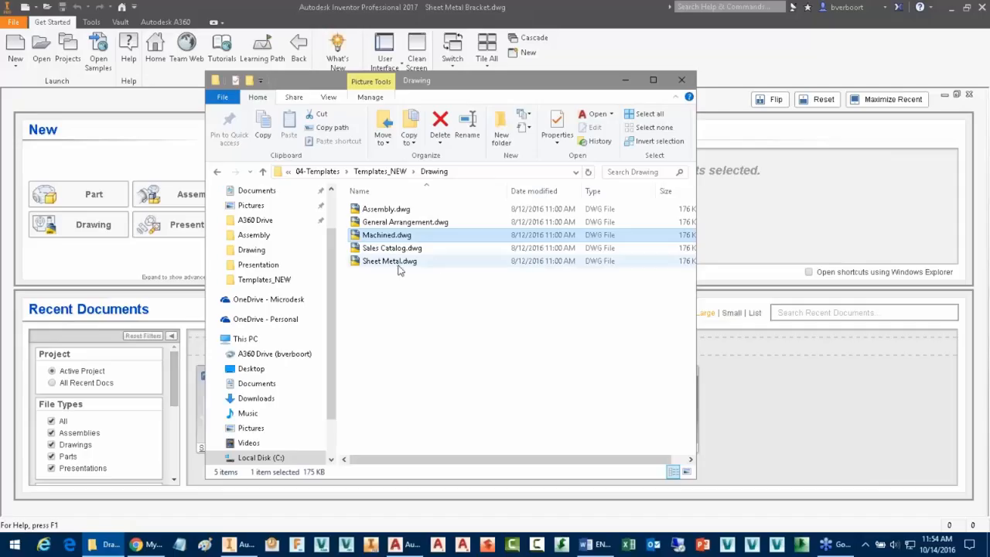
left_click(393, 263)
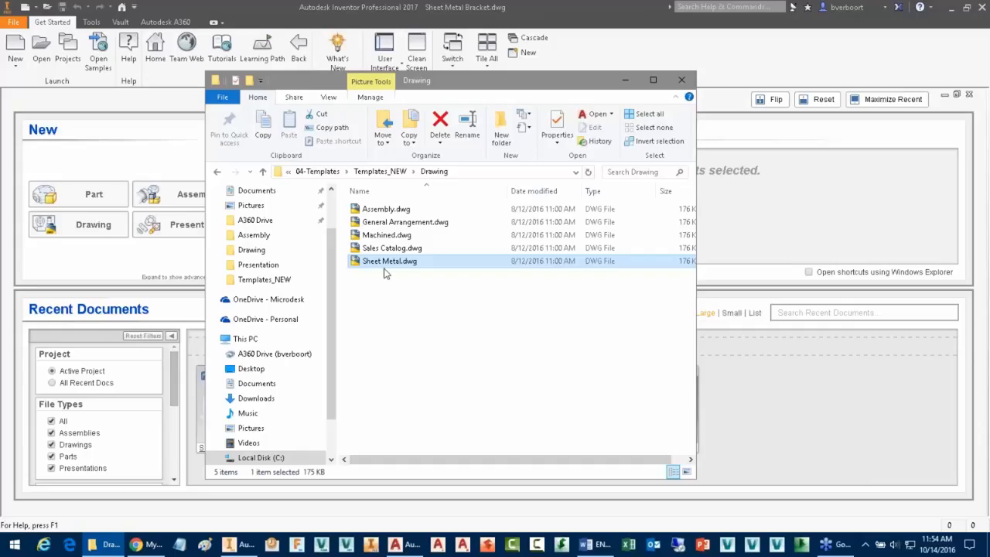
left_click(424, 251)
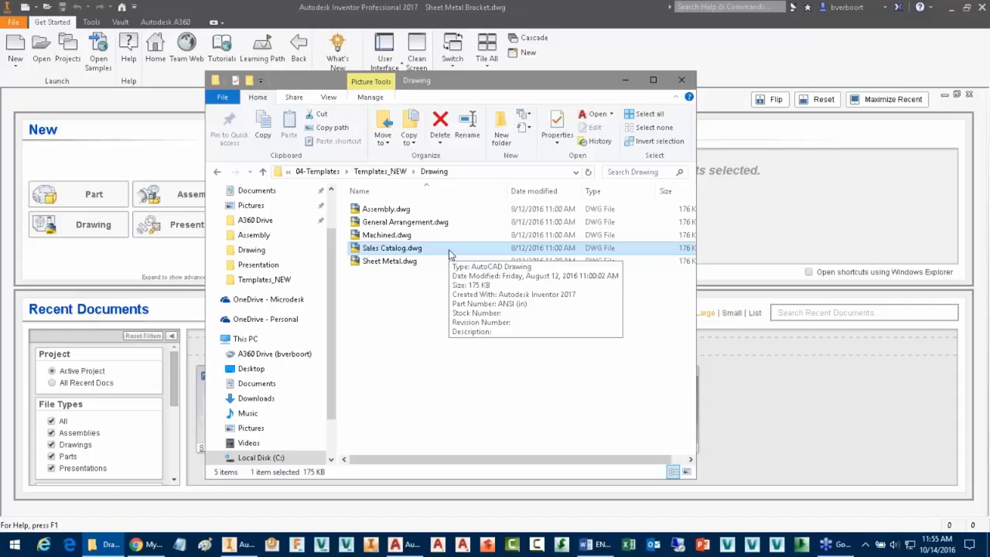
- Go back to Templates_NEW and open the Part subfolder to view its part templates
left_click(390, 172)
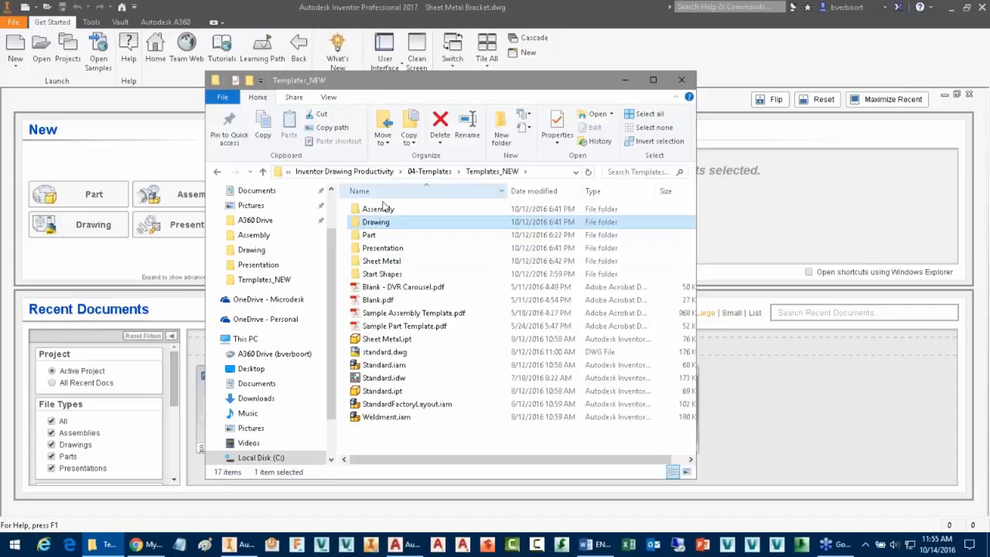
double_click(382, 234)
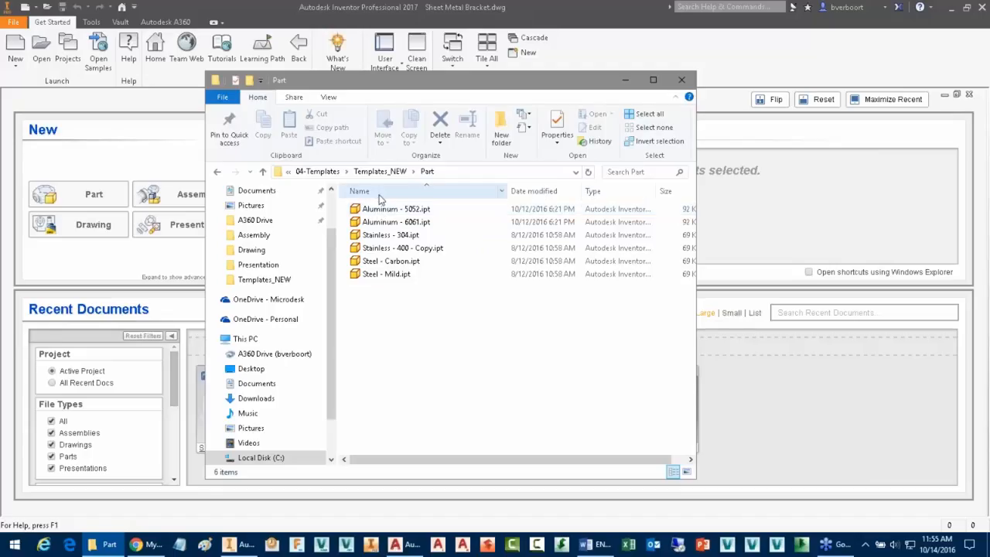
- Return to Templates_NEW, view the gauge and aluminum part templates in its Sheet Metal subfolder, and go back up to Templates_NEW
left_click(380, 171)
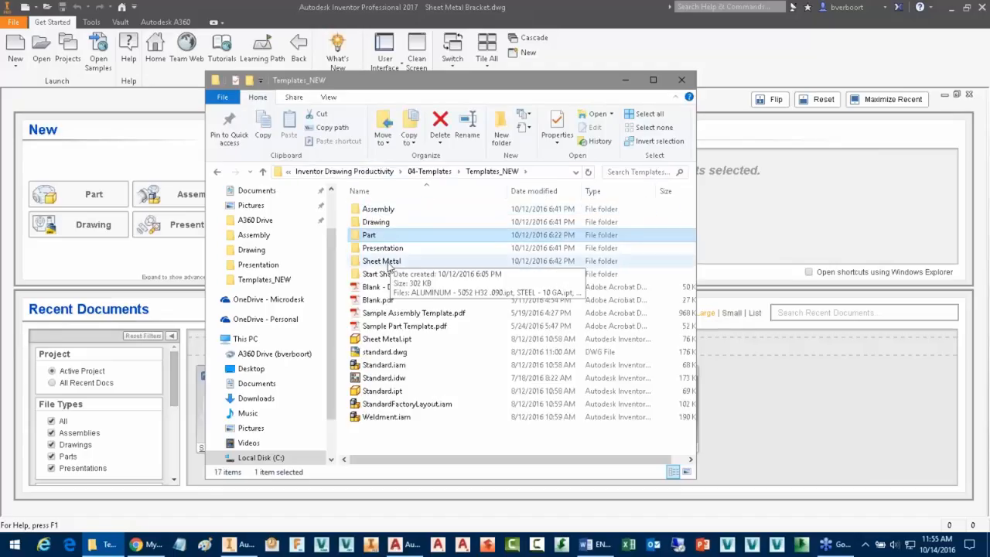
double_click(389, 262)
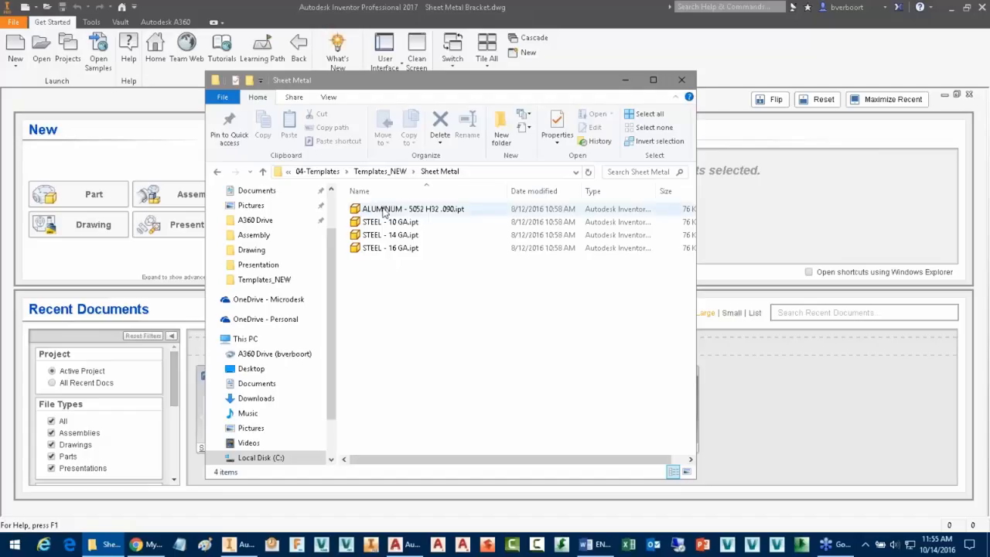
left_click(380, 171)
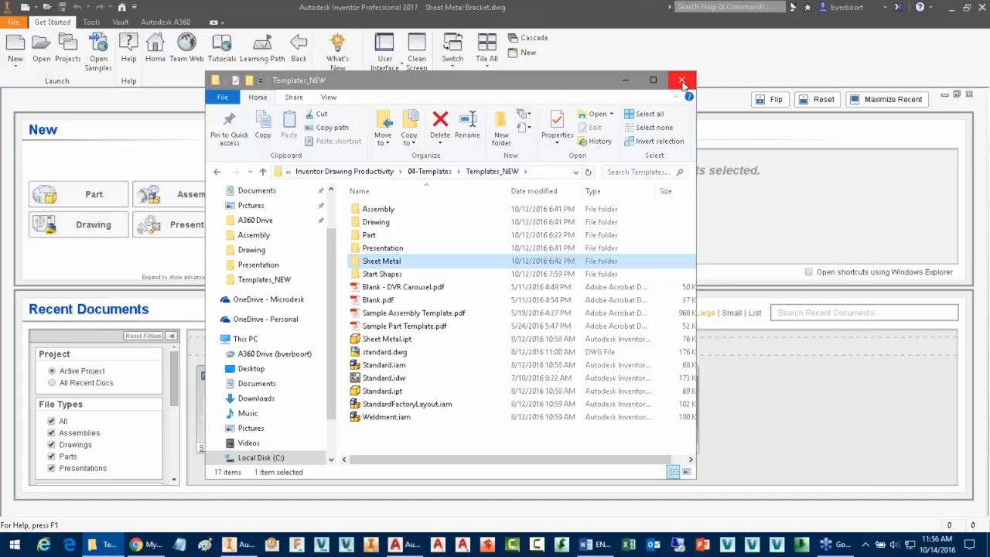
- Go up to the 04-Templates folder and rename its Templates folder as "Templates old"
left_click(421, 171)
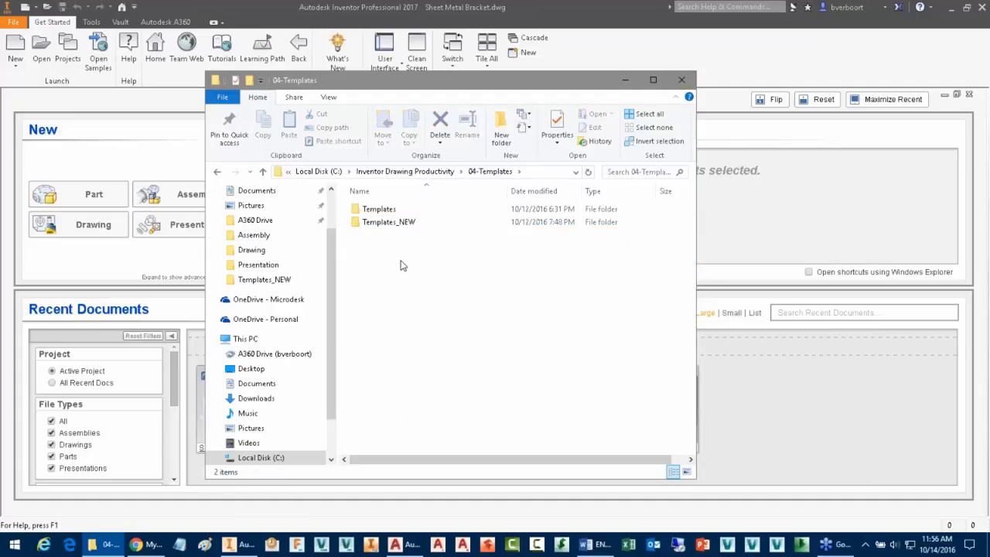
left_click(379, 209)
key("F2")
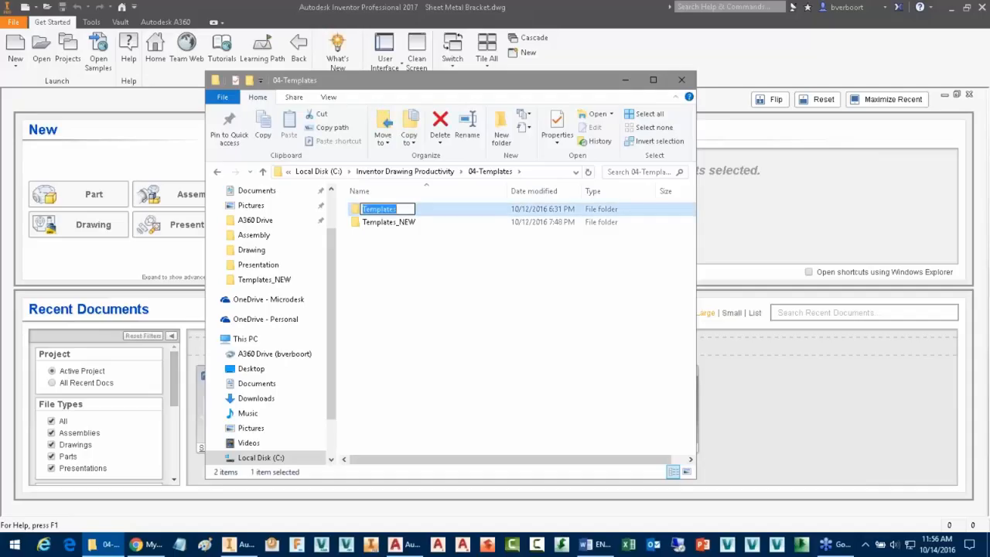
left_click(408, 209)
type("old")
key("Return")
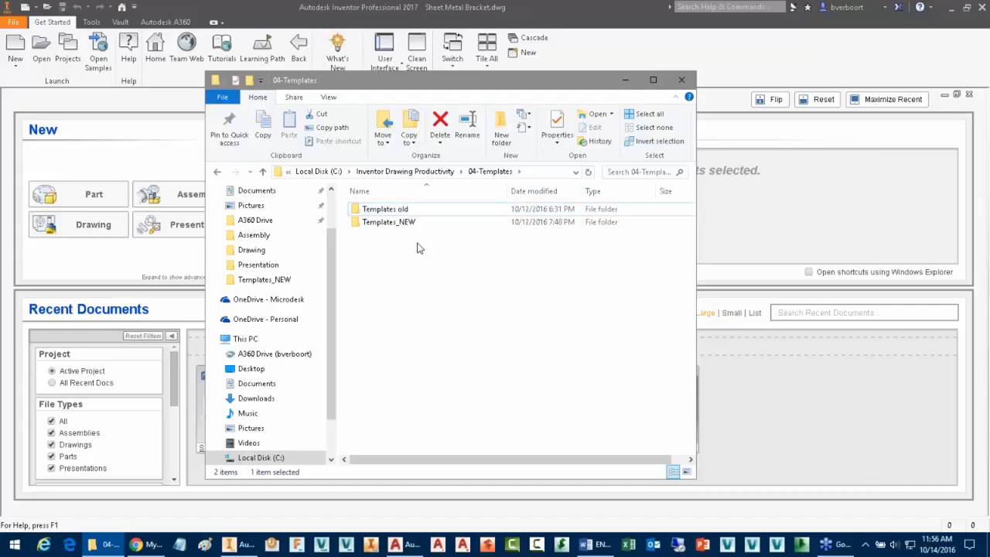
- Rename the Templates_NEW folder as "Templates" by removing its _NEW suffix
left_click(410, 223)
left_click(410, 222)
left_click(425, 221)
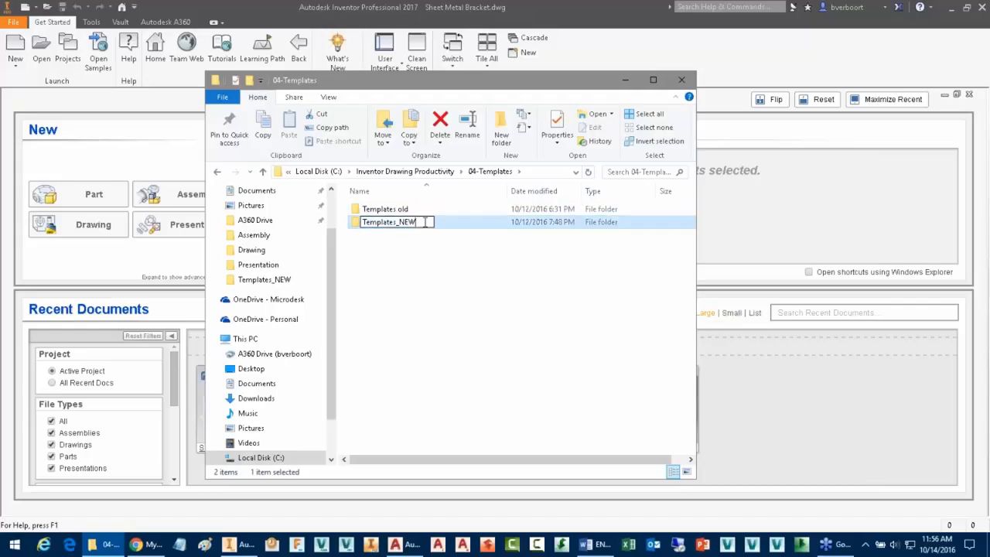
key("BackSpace")
key("BackSpace")
key("BackSpace")
key("BackSpace")
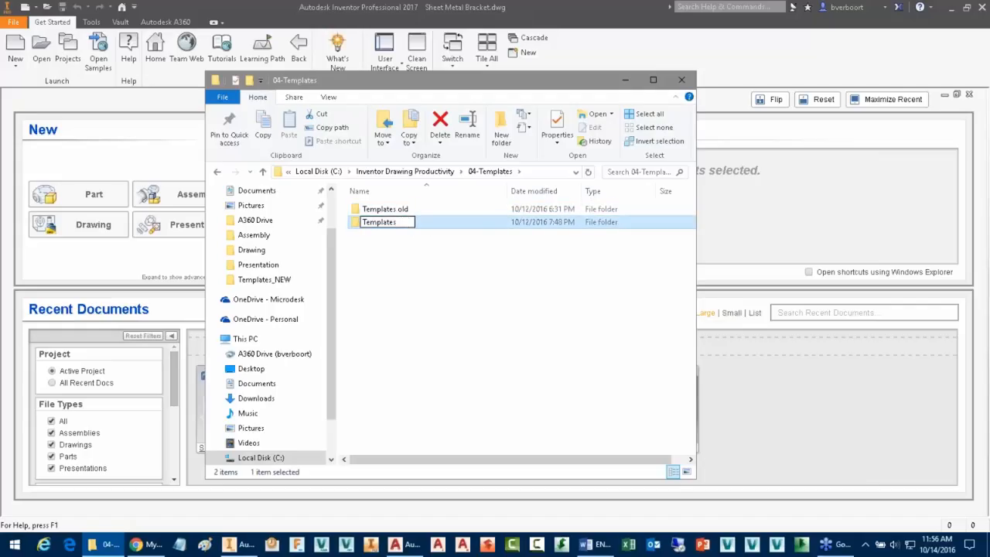
key("Return")
left_click(418, 261)
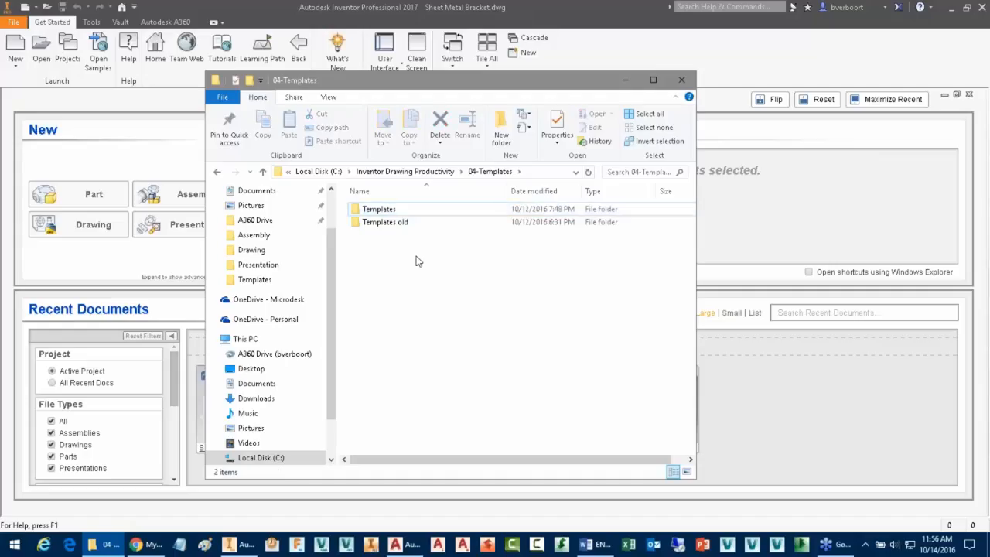
- Check the contents of the renamed Templates folder, then switch back to Inventor and bring up the new-file template selection
double_click(370, 209)
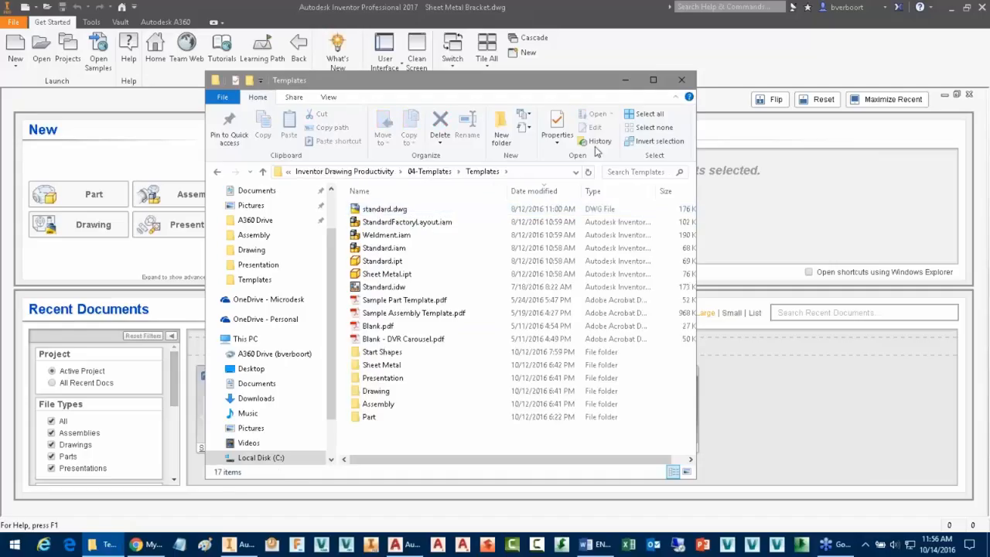
left_click(625, 80)
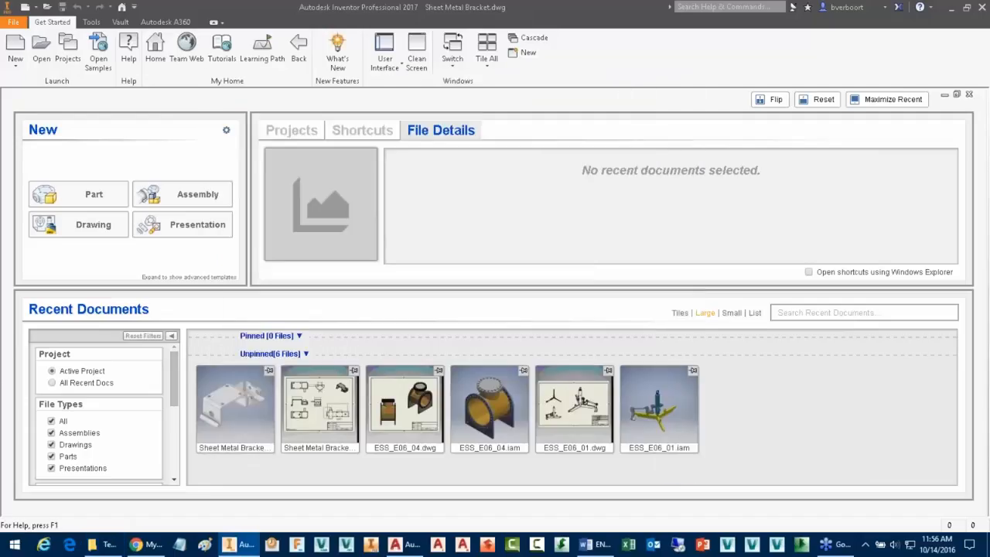
left_click(25, 7)
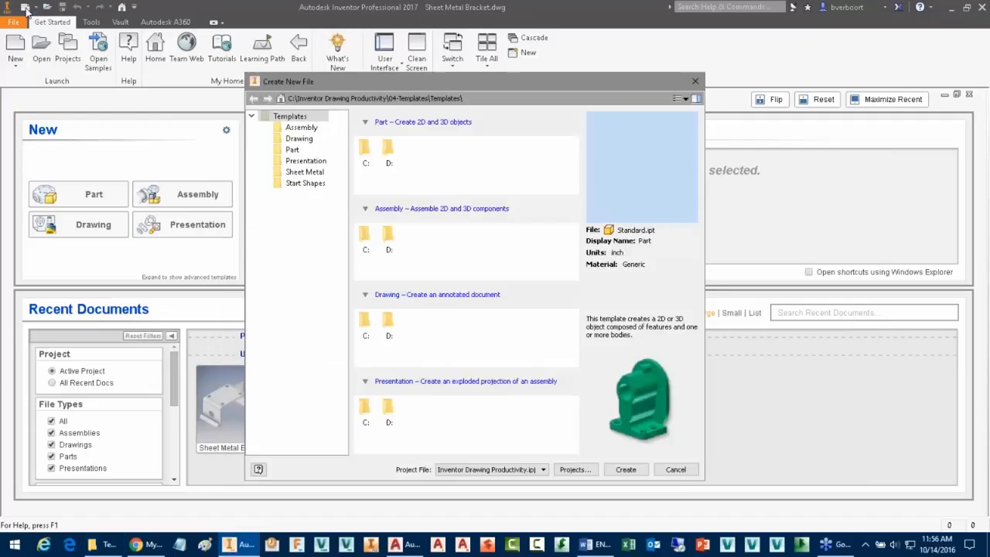
- Browse the new-file templates in the Assembly, Drawing, Part, Presentation, Sheet Metal and Start Shapes categories
left_click(300, 128)
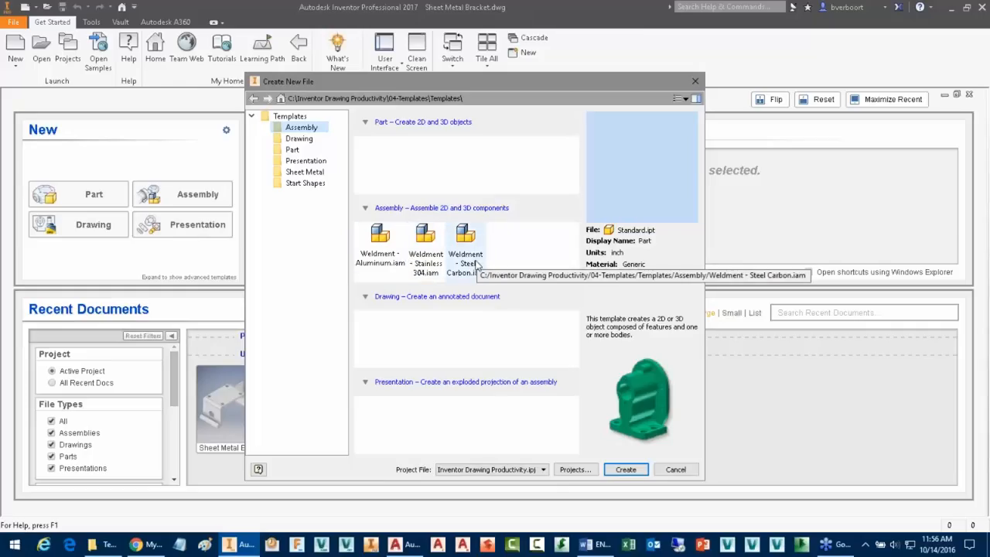
left_click(297, 140)
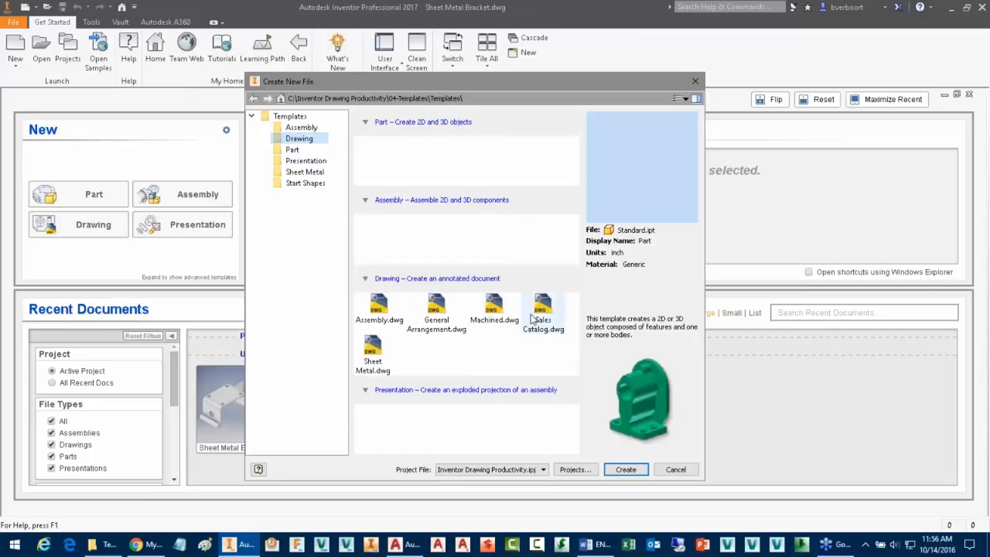
left_click(293, 151)
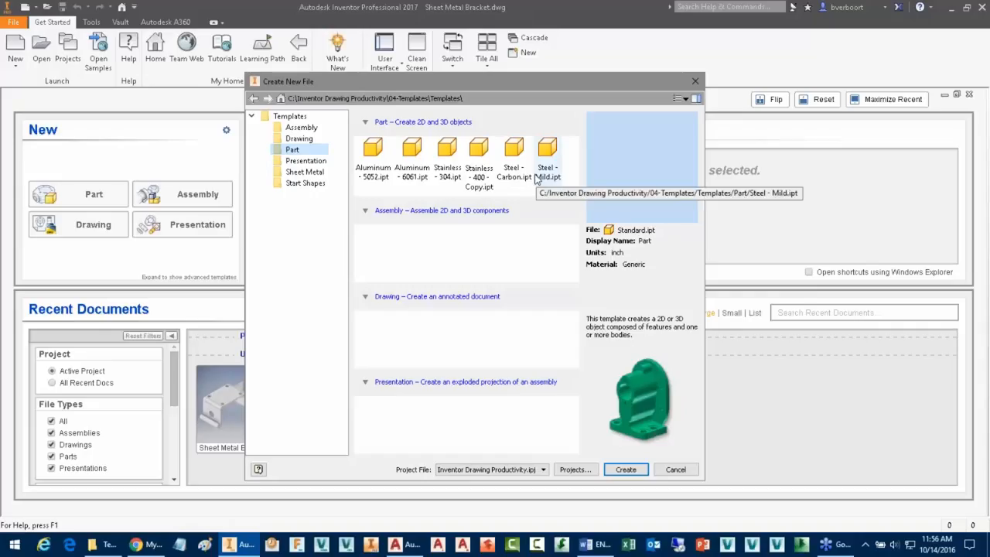
left_click(306, 161)
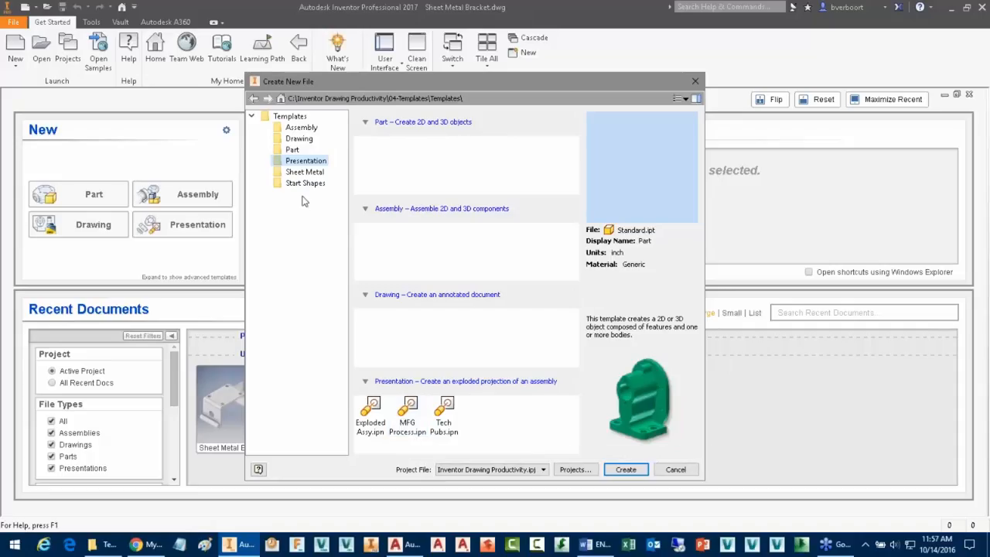
left_click(304, 172)
left_click(299, 185)
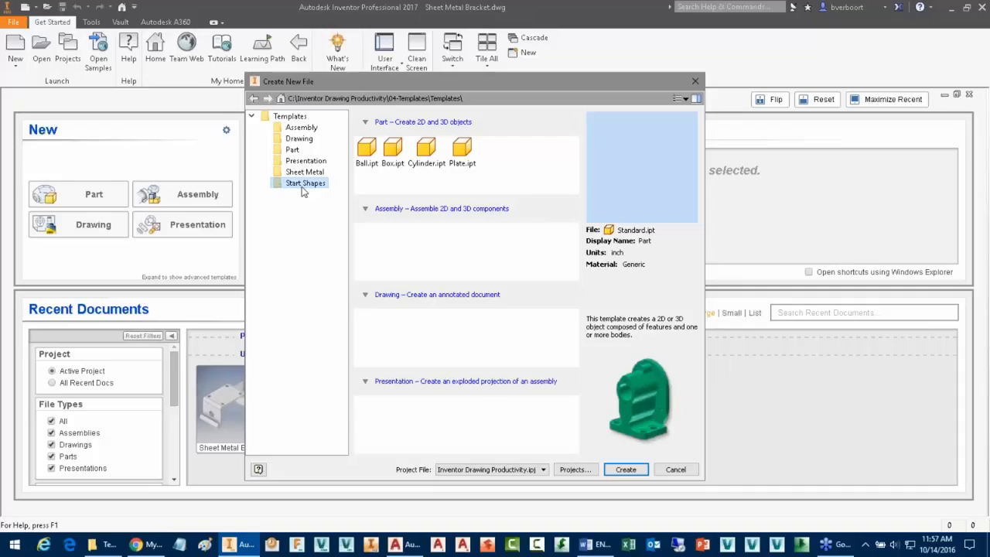
- Preview the start shapes, including Ball.ipt and Plate.ipt, and create a new part from the Cylinder.ipt template
left_click(367, 155)
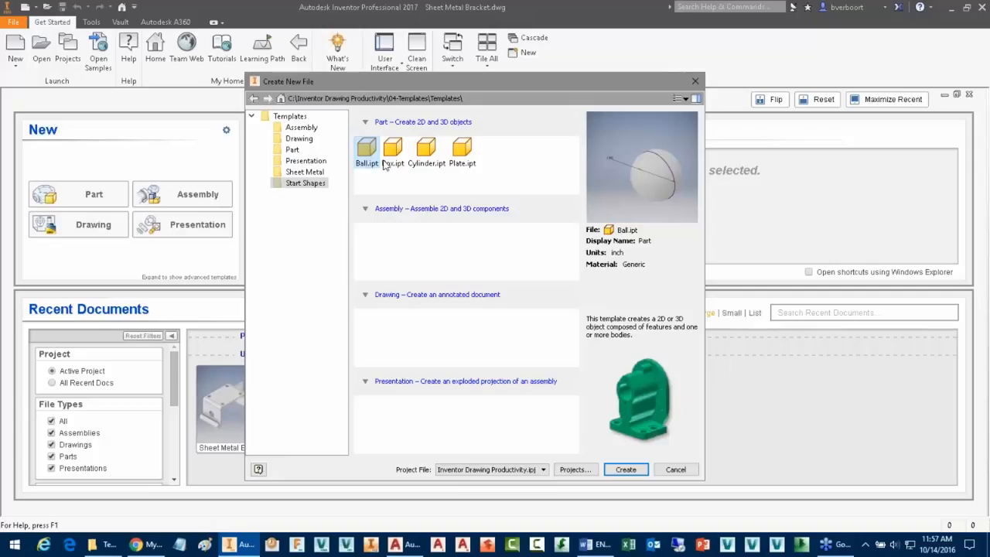
left_click(392, 153)
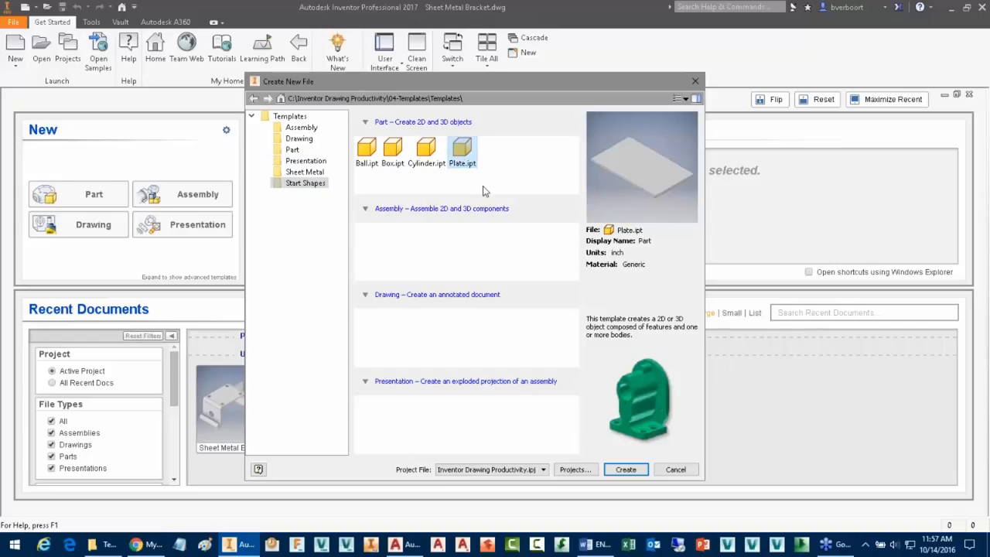
left_click(422, 152)
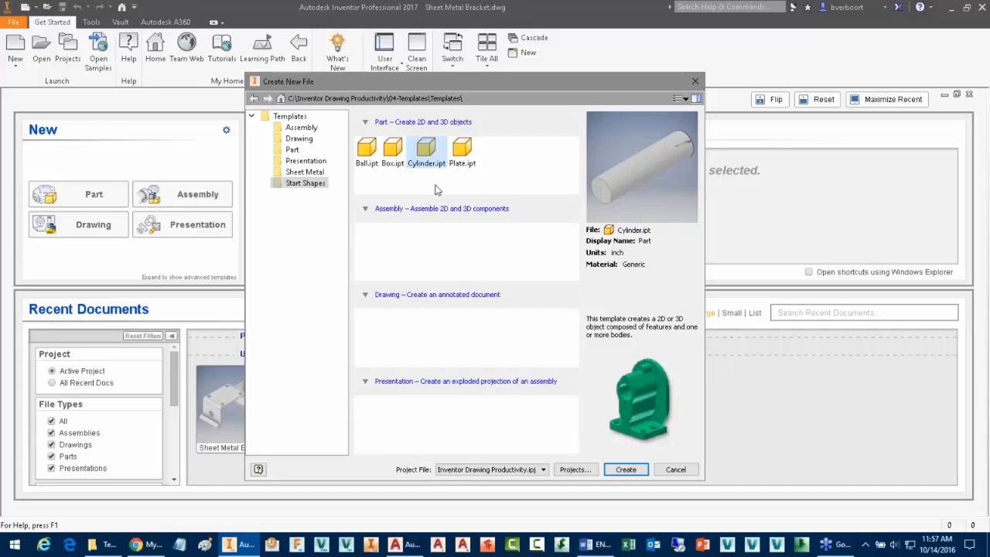
double_click(426, 153)
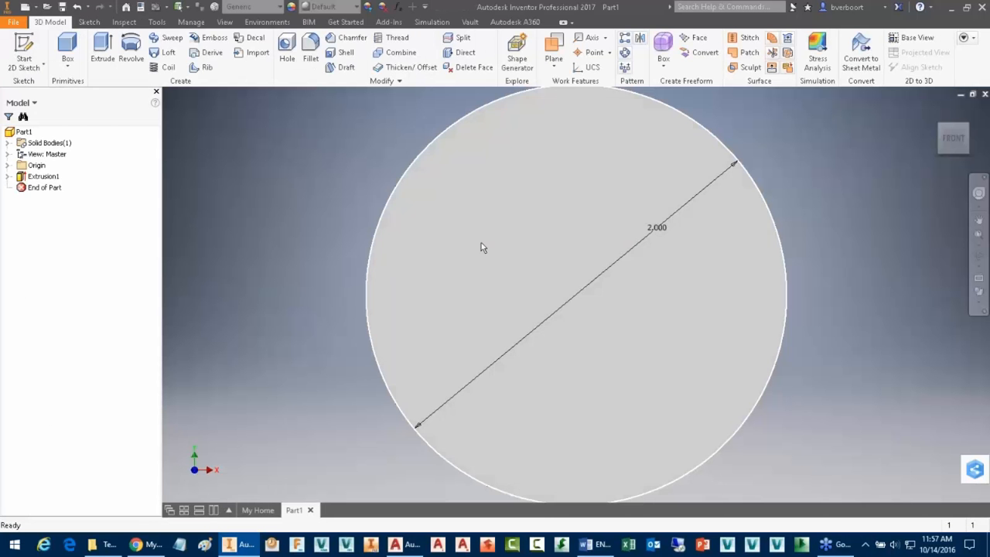
- Set the cylinder's diameter dimension to 3 in
left_click(938, 107)
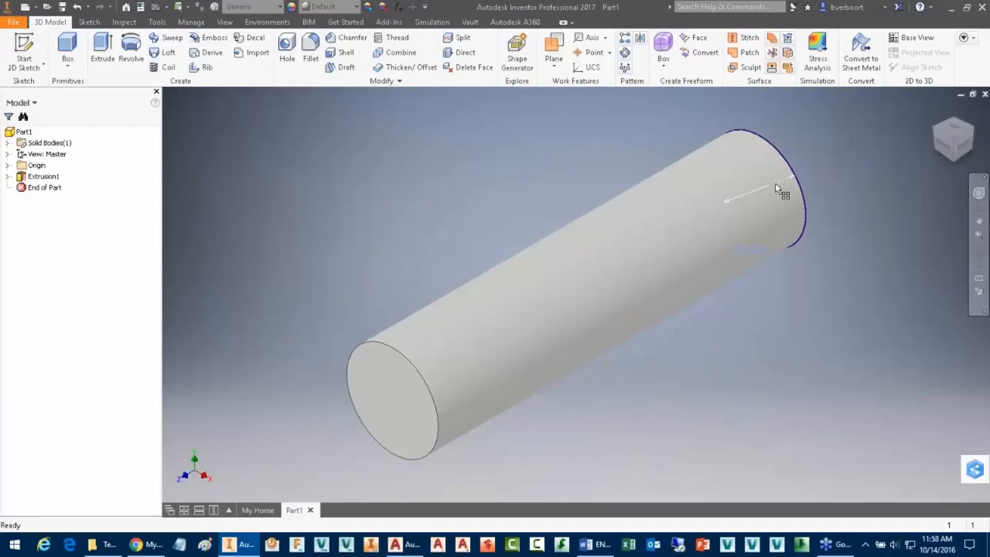
left_click(776, 188)
type("3")
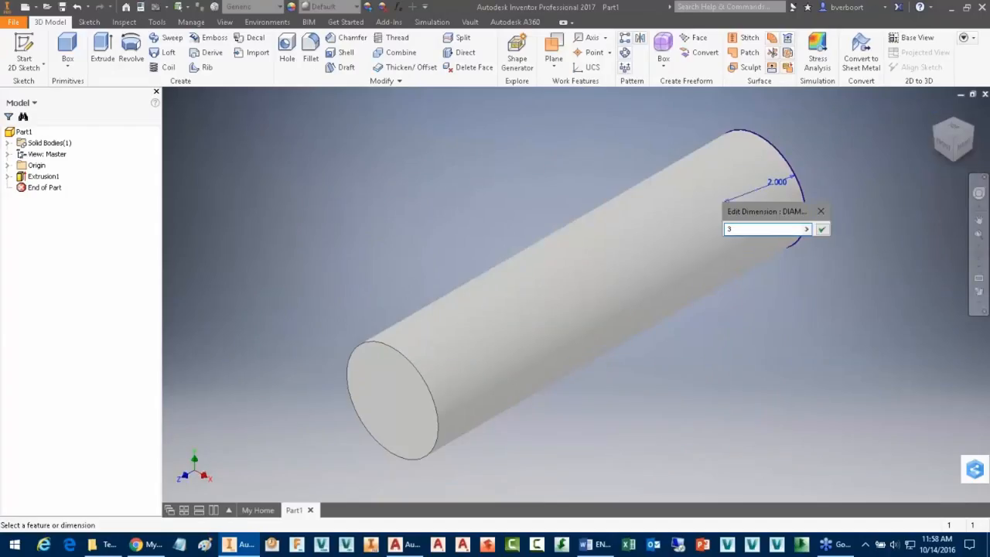
key("Return")
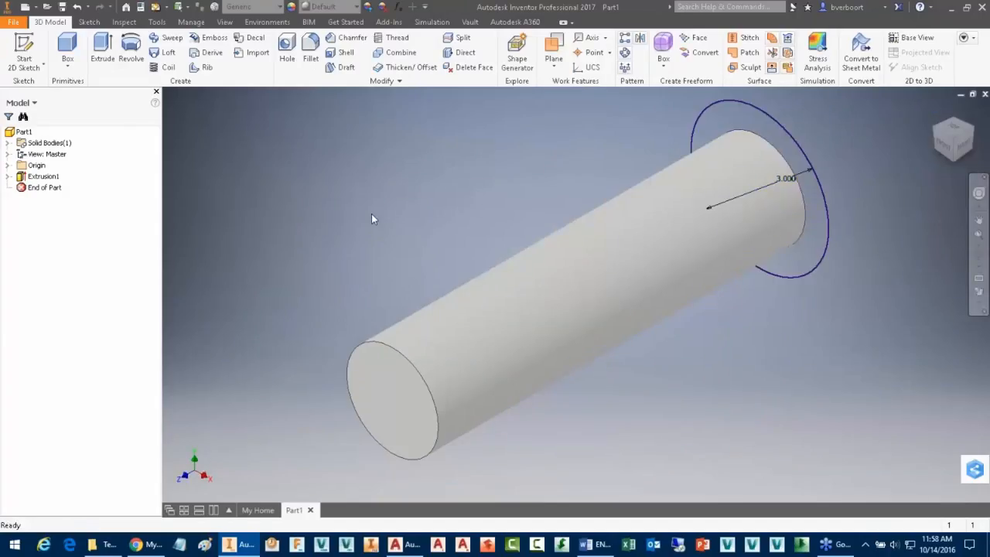
- Edit the cylinder's extrusion and set its distance to 6 in
right_click(44, 177)
left_click(78, 284)
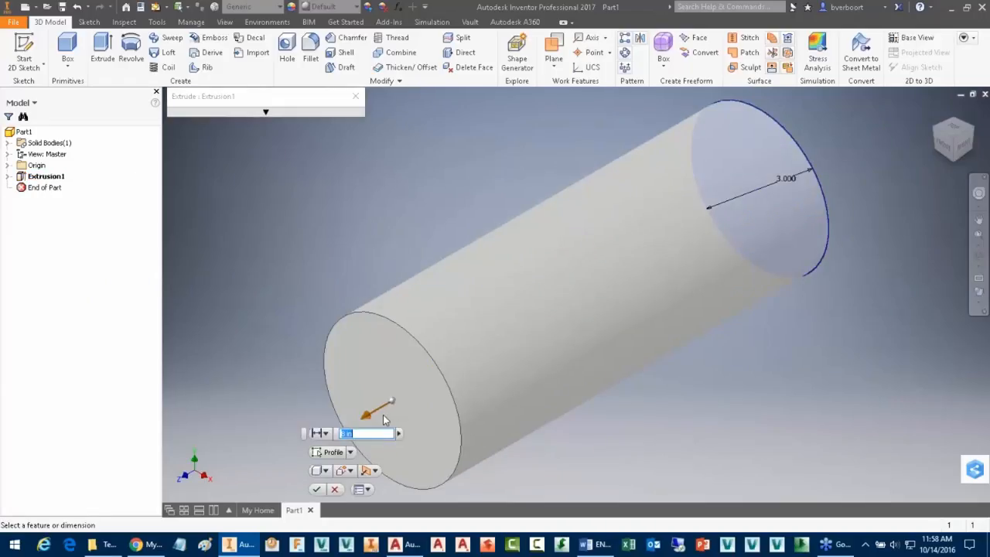
type("6")
key("Return")
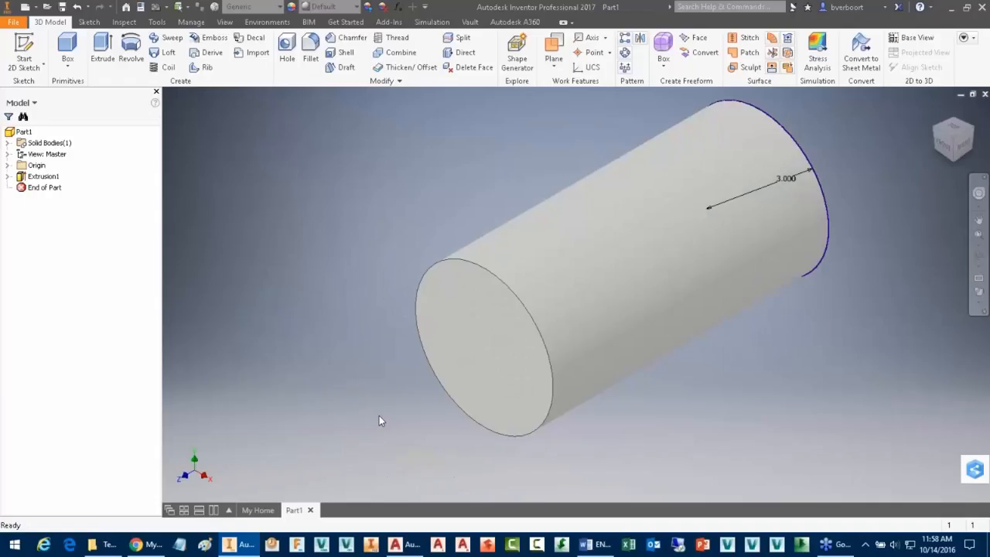
- Look at the commands available for the part, including Create Drawing View, without running any of them
right_click(329, 228)
key("Escape")
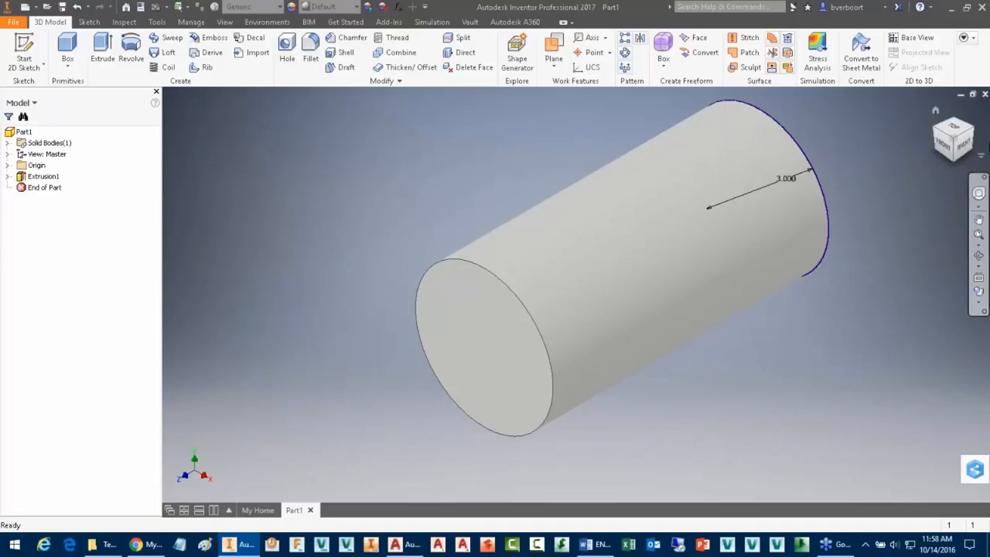
right_click(26, 133)
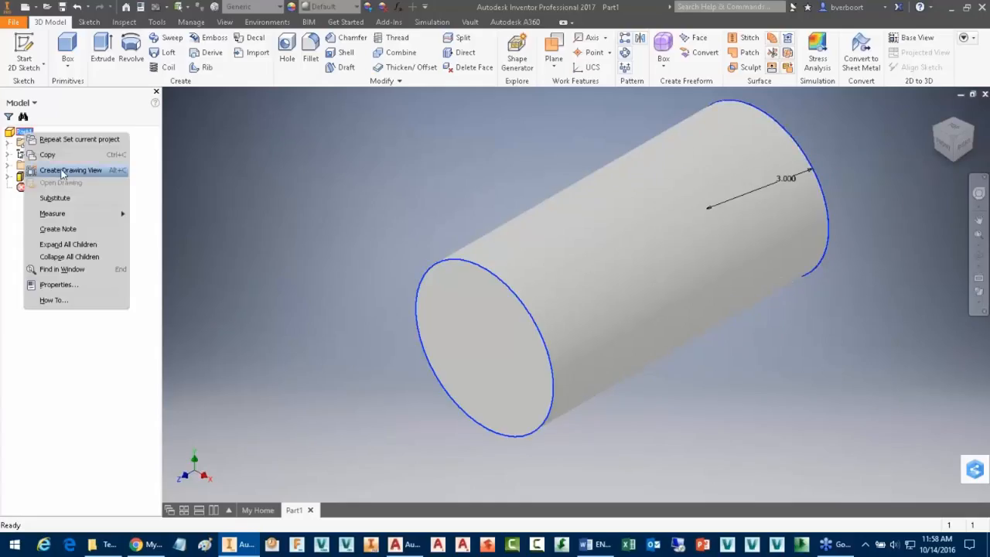
left_click(316, 185)
- Preview the Machined.dwg drawing template among the new-file drawing templates and leave without creating a file
left_click(26, 7)
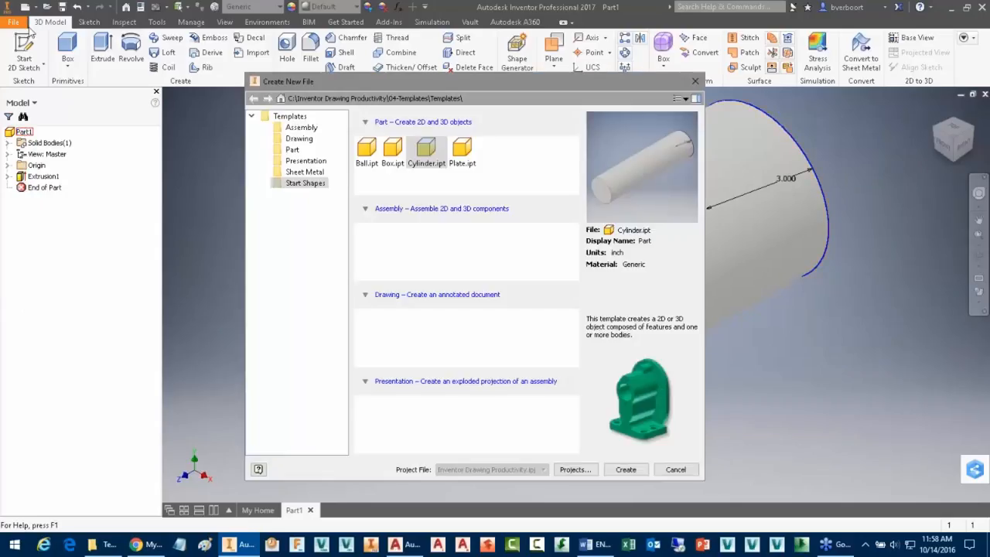
left_click(299, 139)
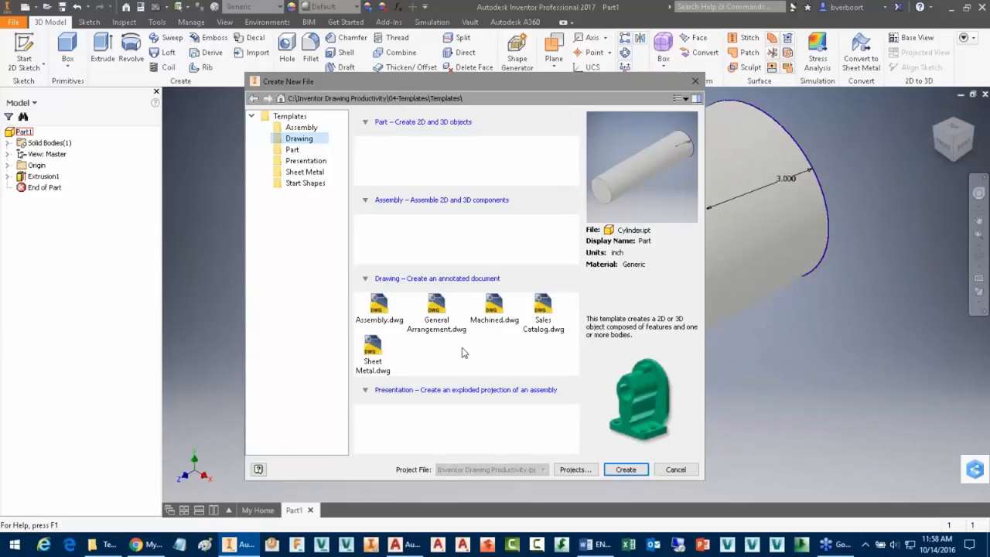
left_click(494, 308)
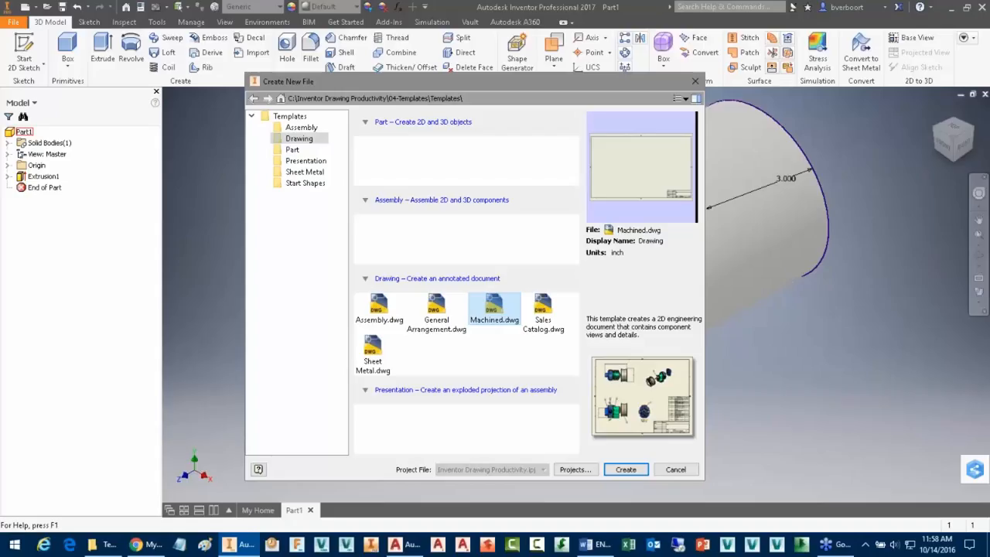
left_click(695, 82)
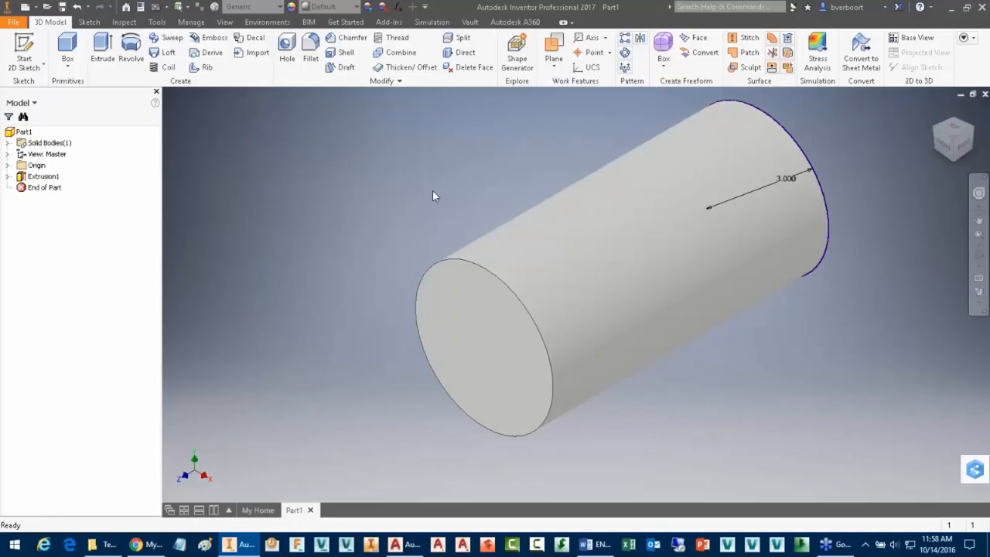